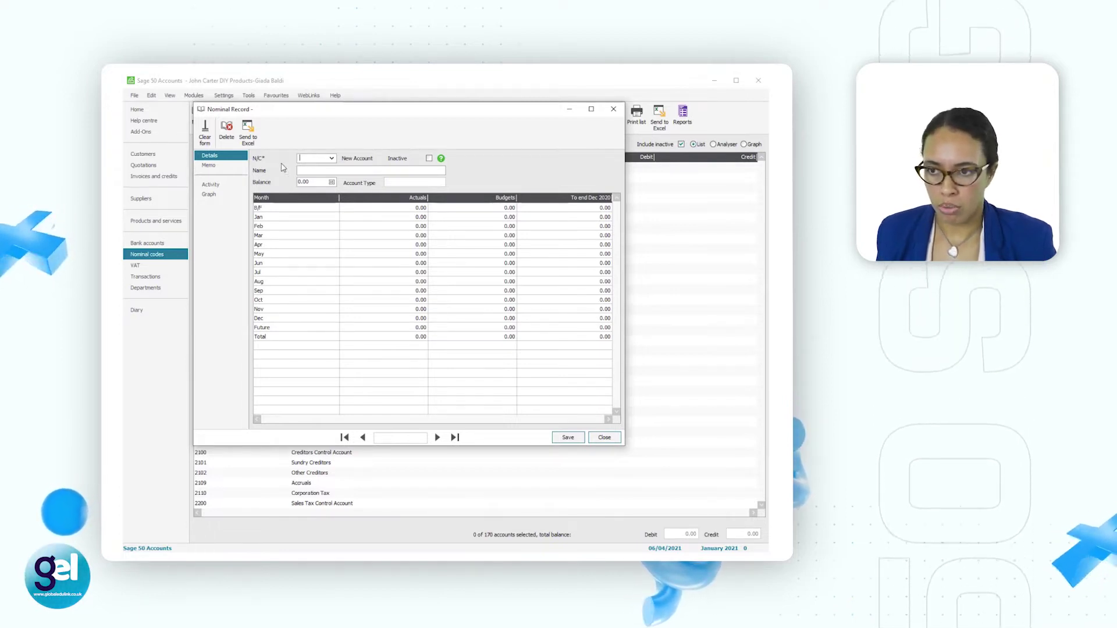
Rename nominal code 3010 as "Capital introduced" with a lowercase "i" and save the record
text(3010)
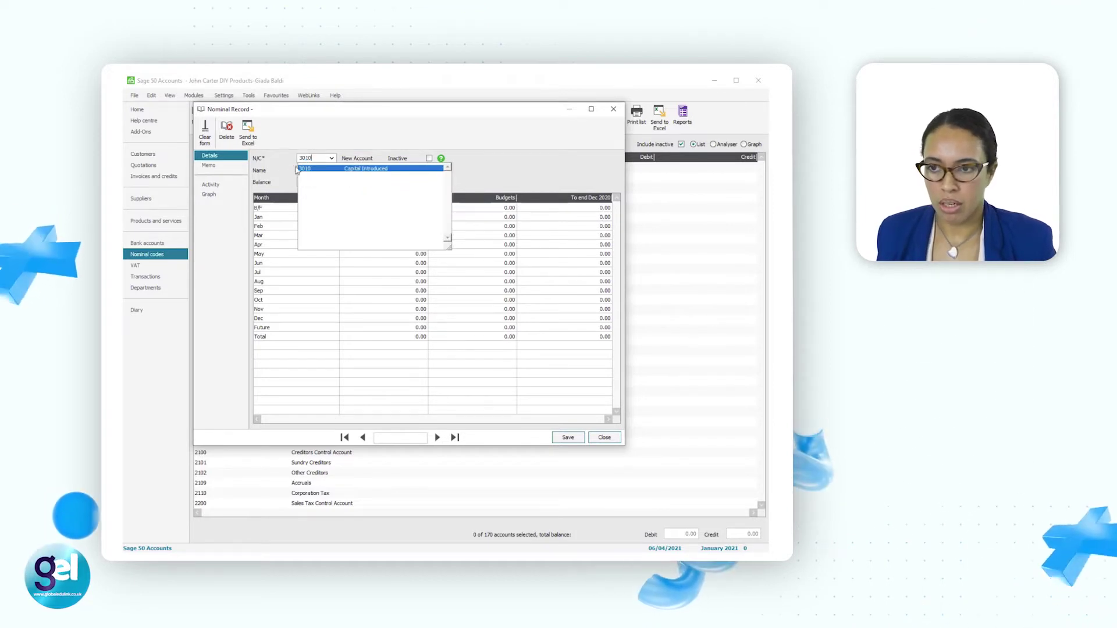
click(319, 172)
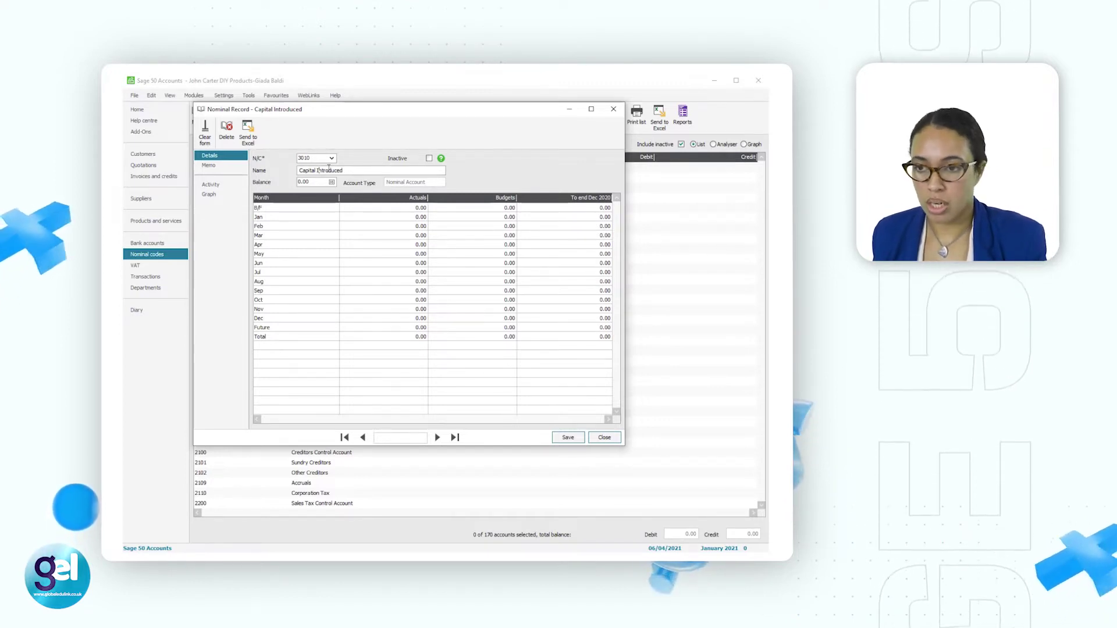
key(BackSpace)
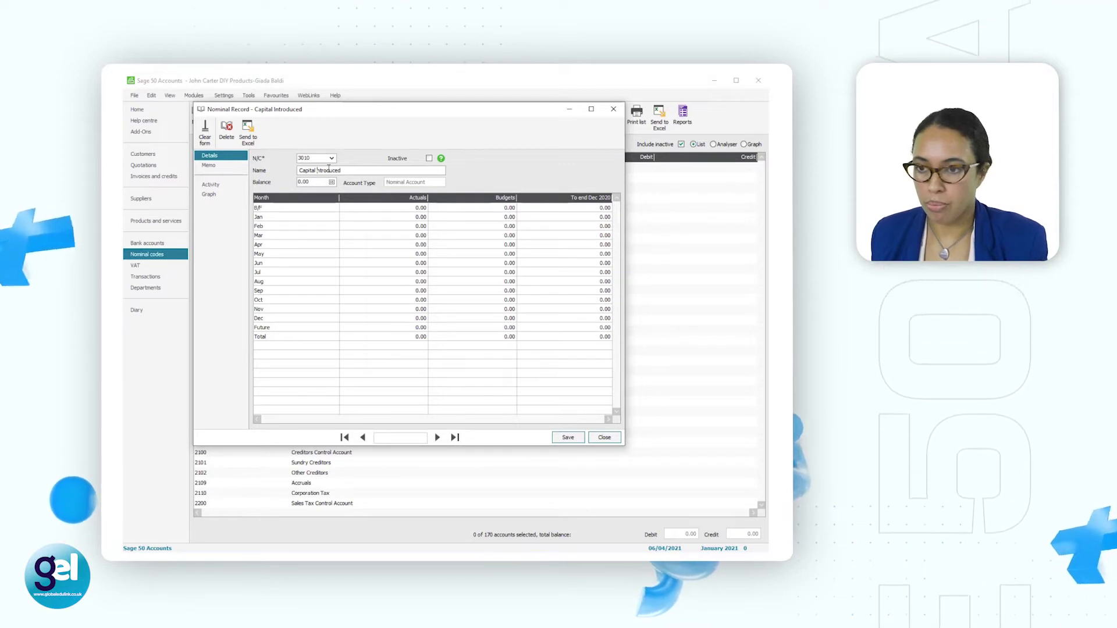
text(I)
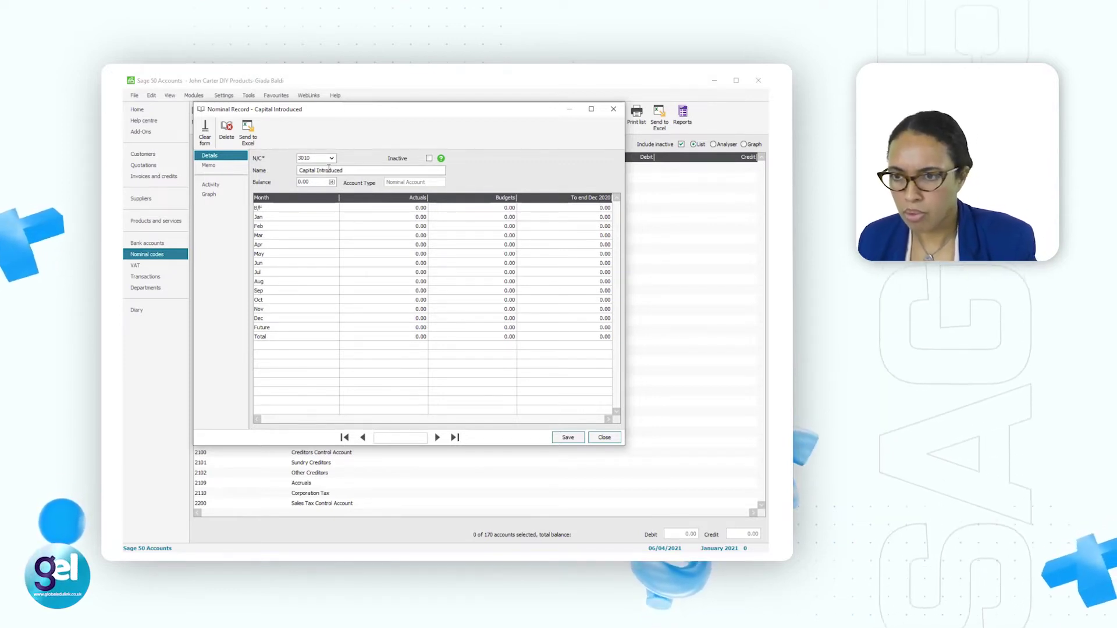
key(BackSpace)
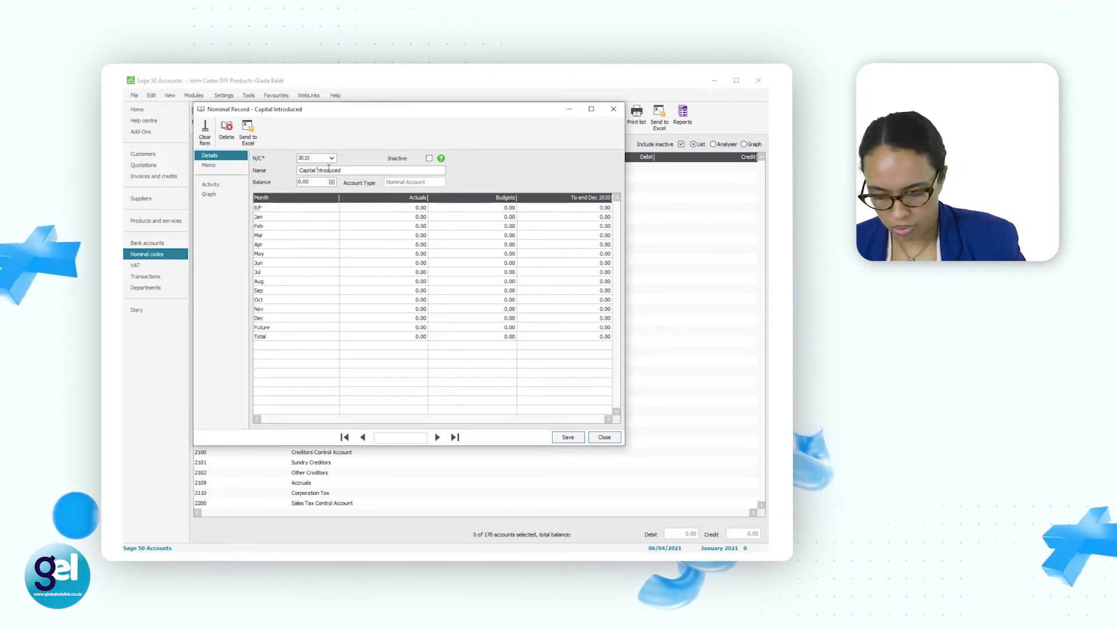
text(i)
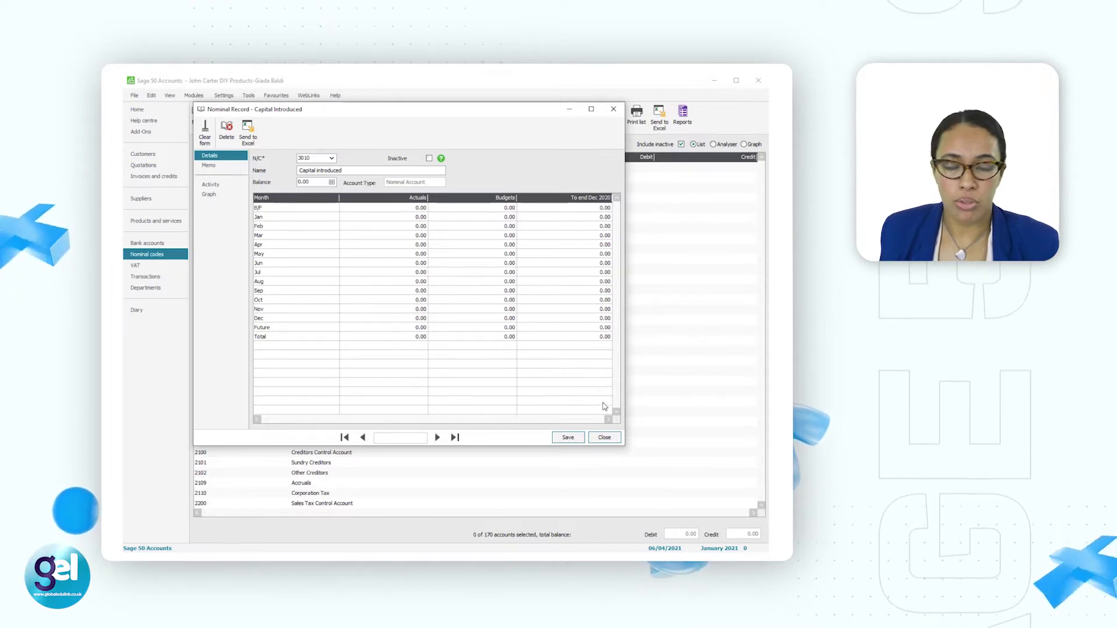
click(567, 438)
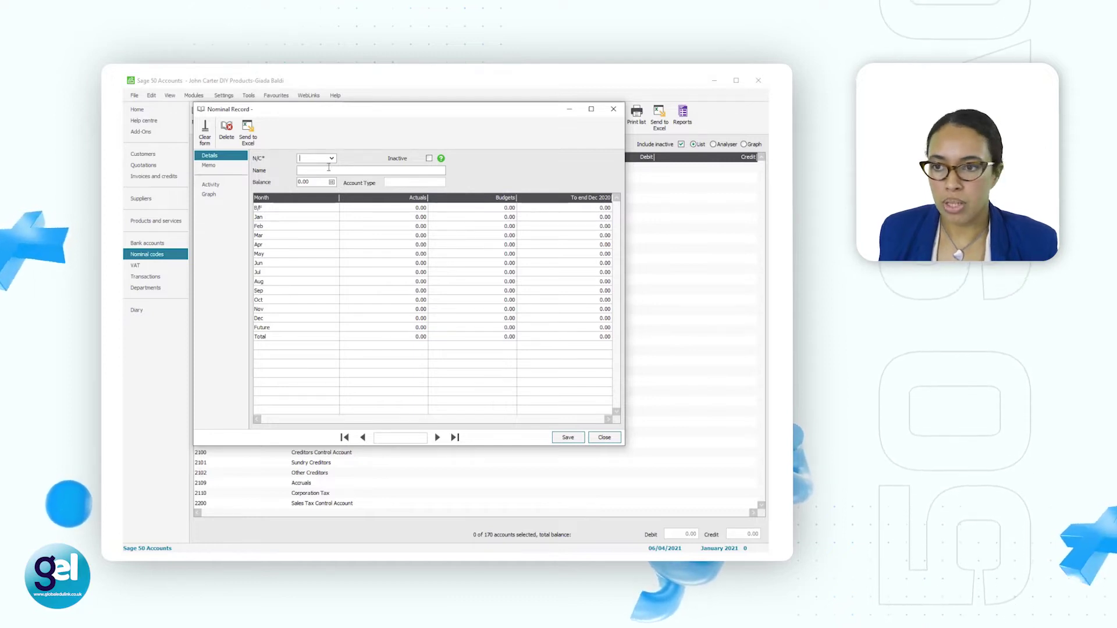
Open nominal code 3050, rename it "Personal Drawings" and save the record
text(3050)
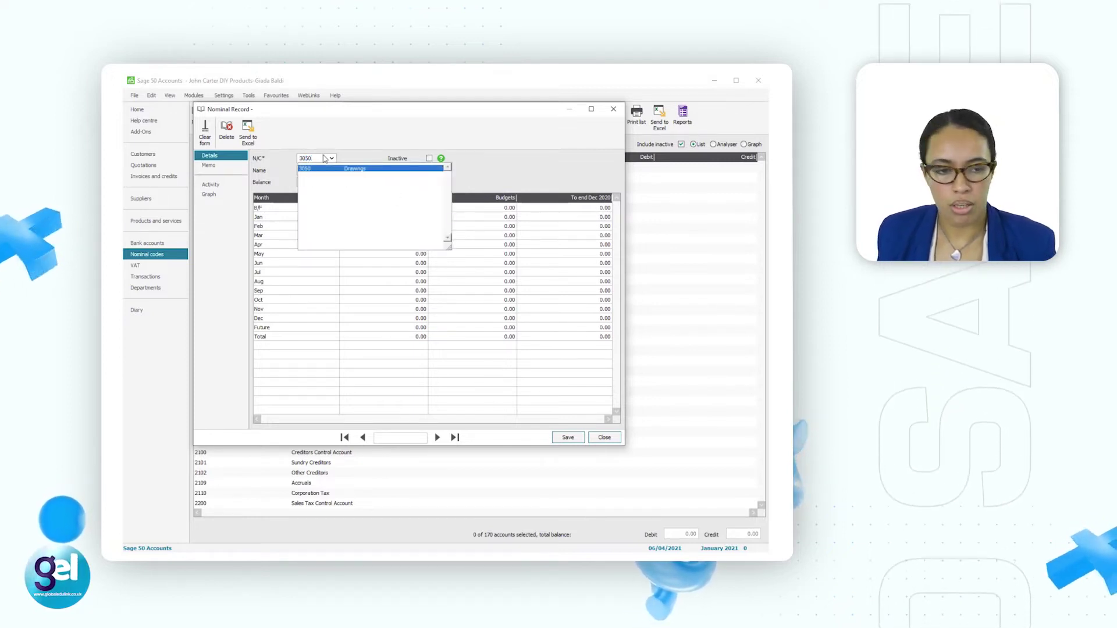
click(344, 168)
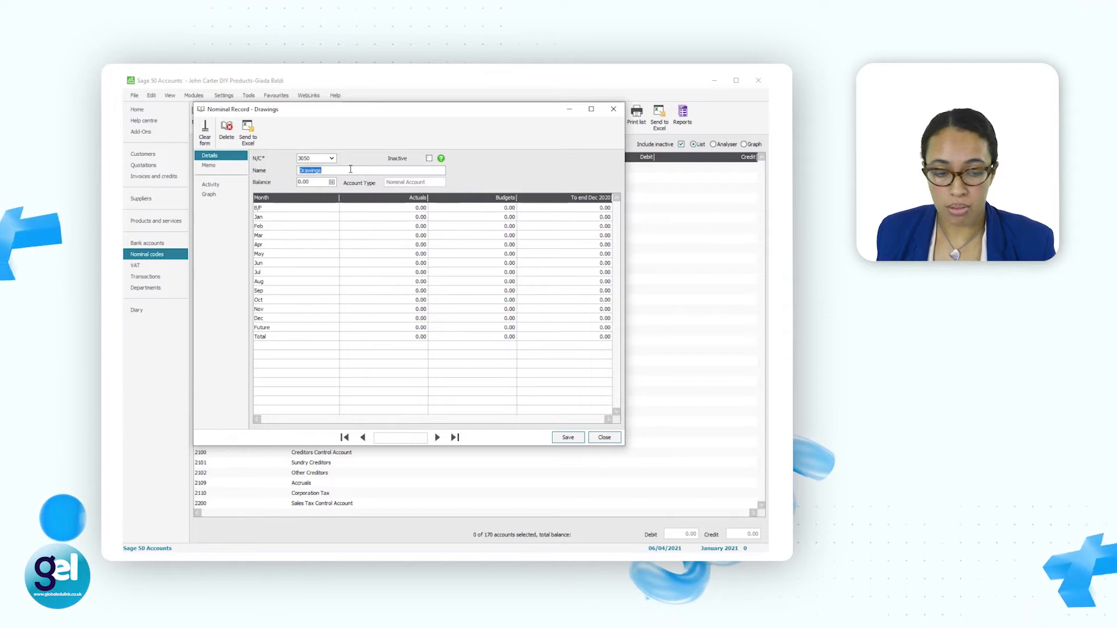
click(301, 169)
text(Pe)
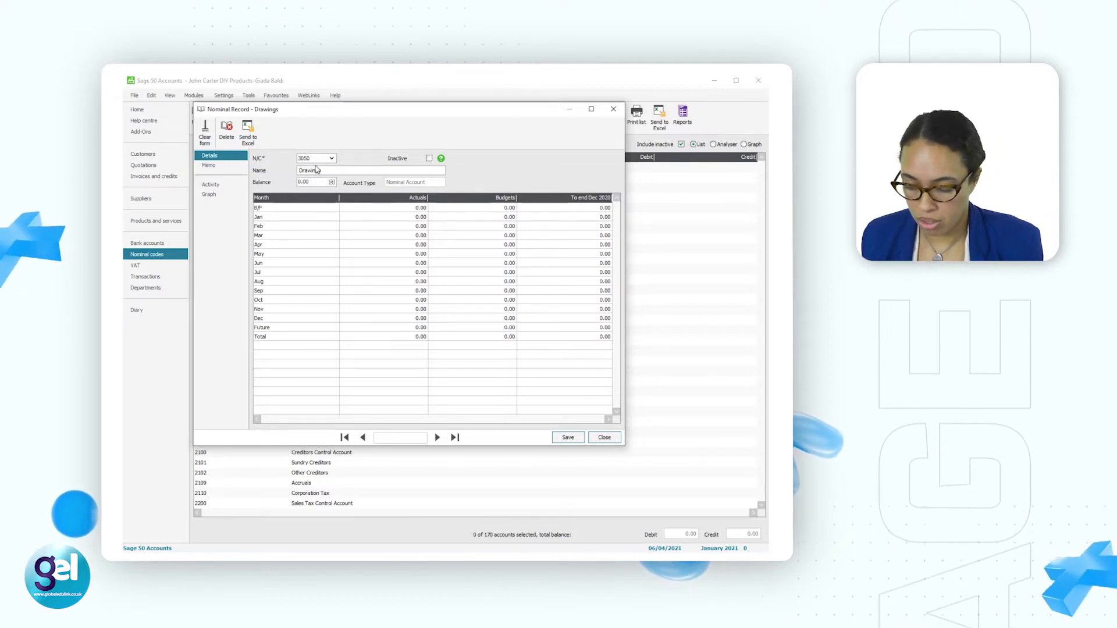
text(r)
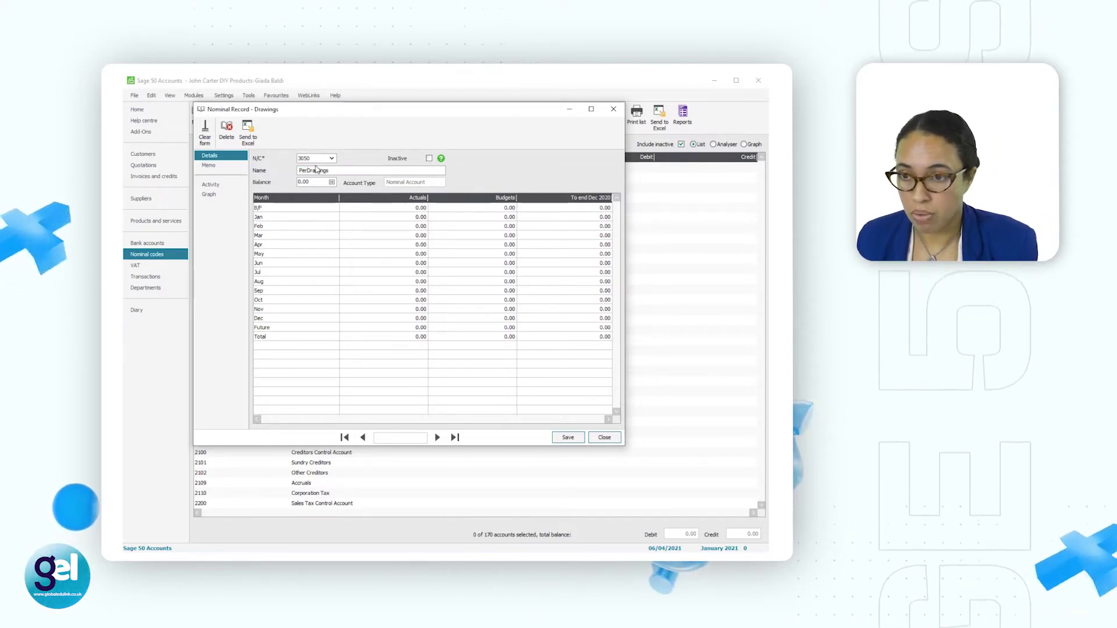
text(sonal)
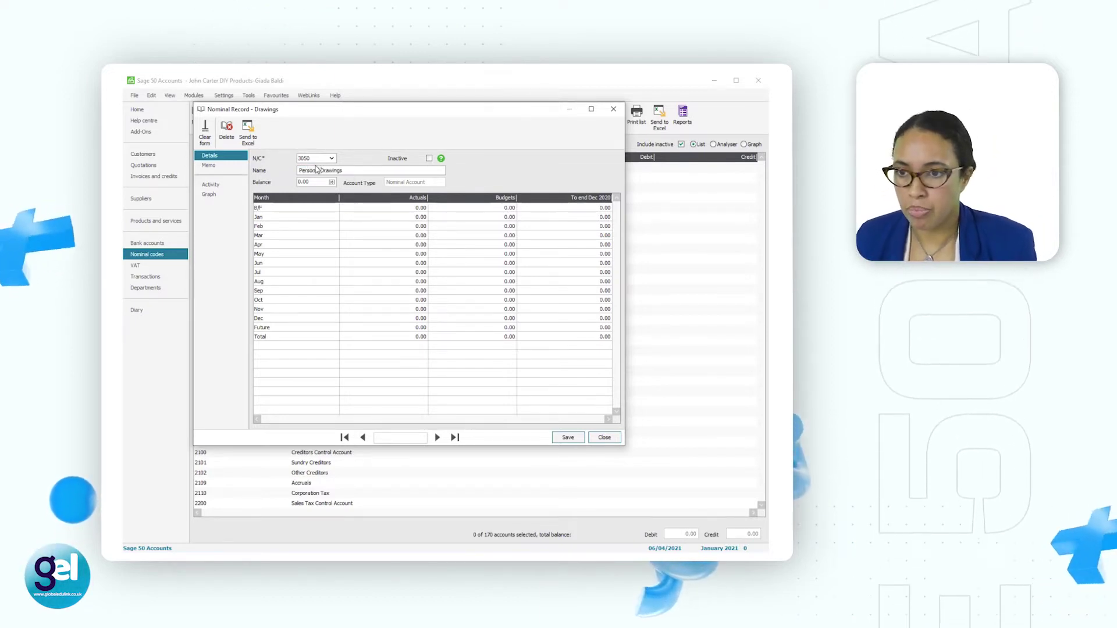
click(568, 439)
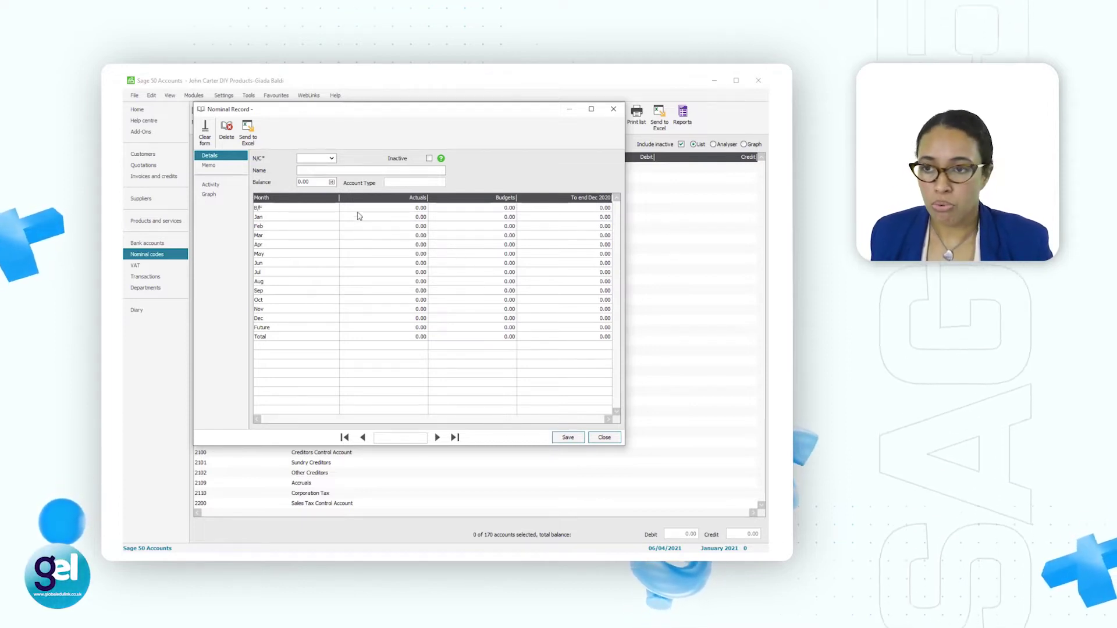
Open nominal code 4000, rename it "Sales- Worksite Tools" and save the record
text(4000)
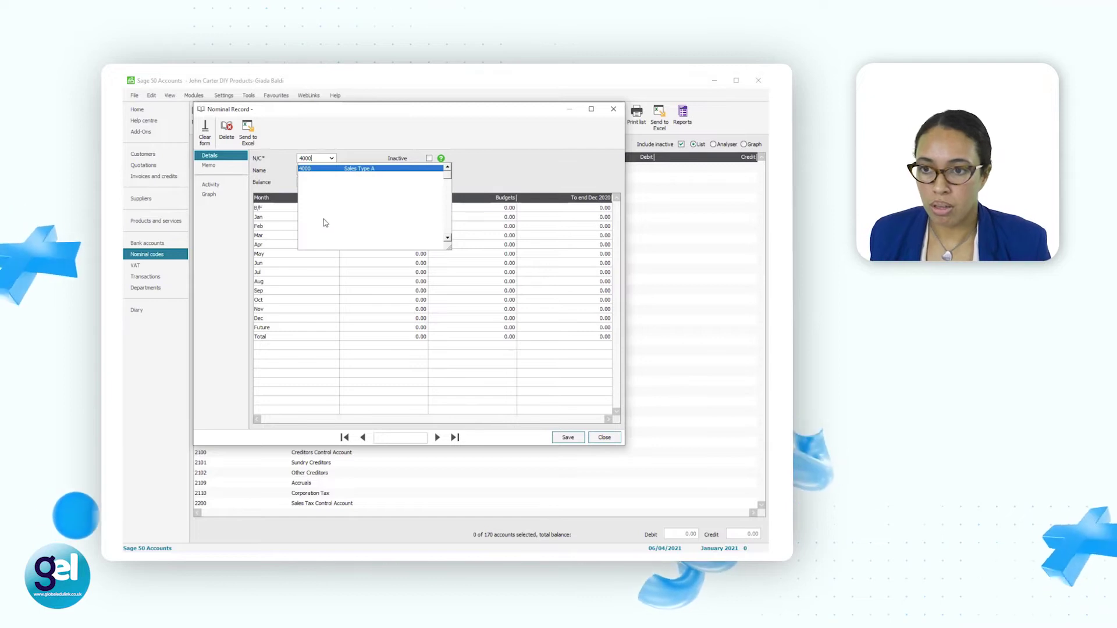
click(370, 169)
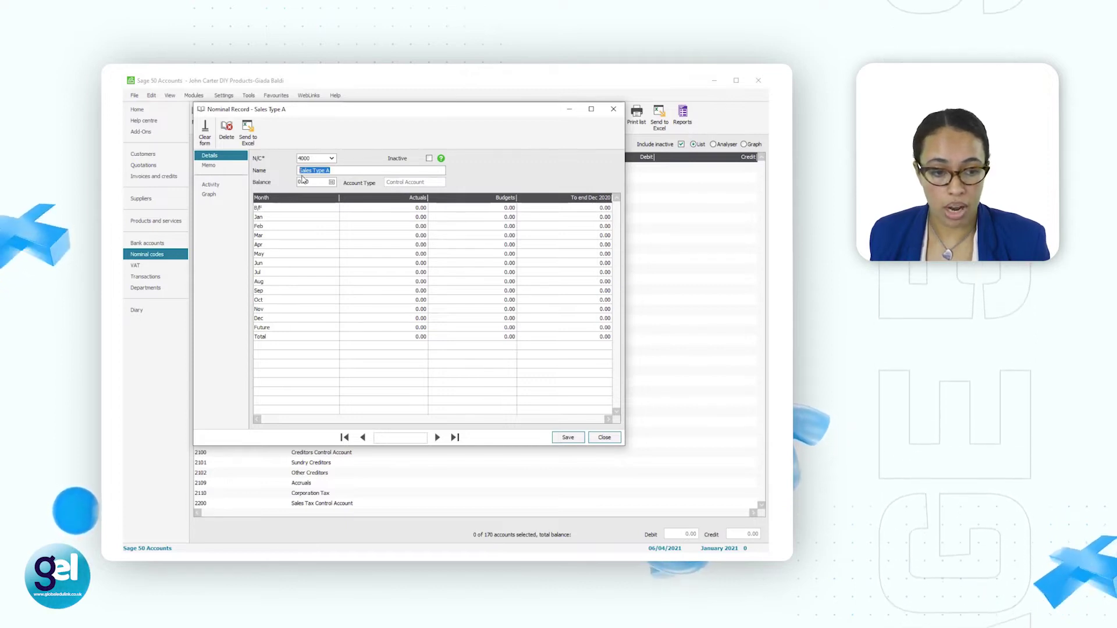
text(Sales)
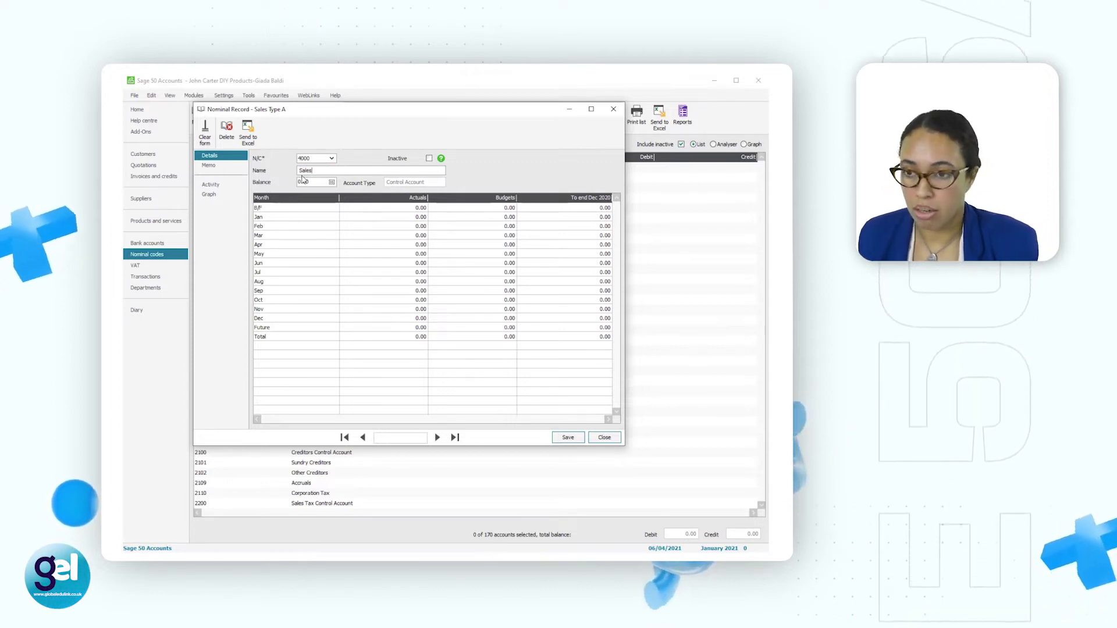
text( - Worksite Tools)
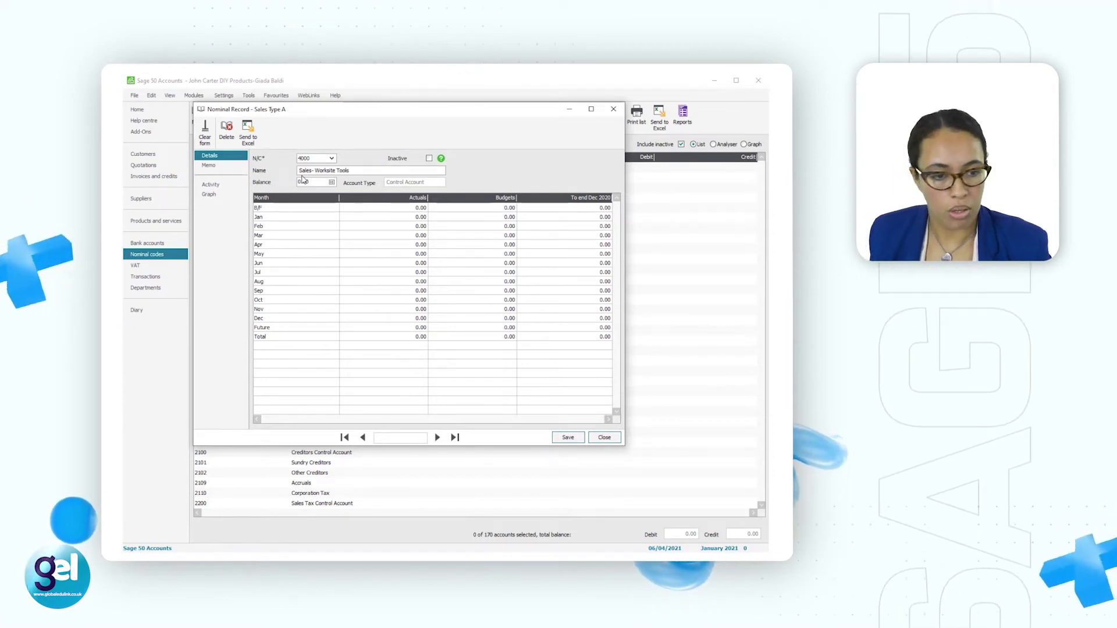
click(564, 440)
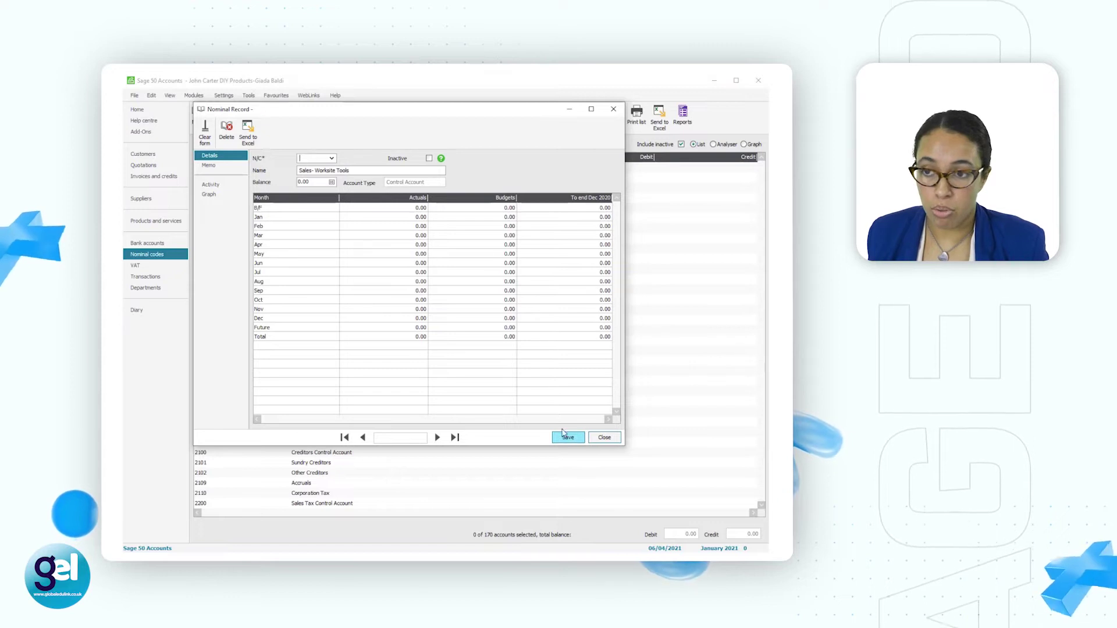
Open nominal code 4001, rename it "Sales-Gardening Tools" and save the record
click(321, 157)
text(4001)
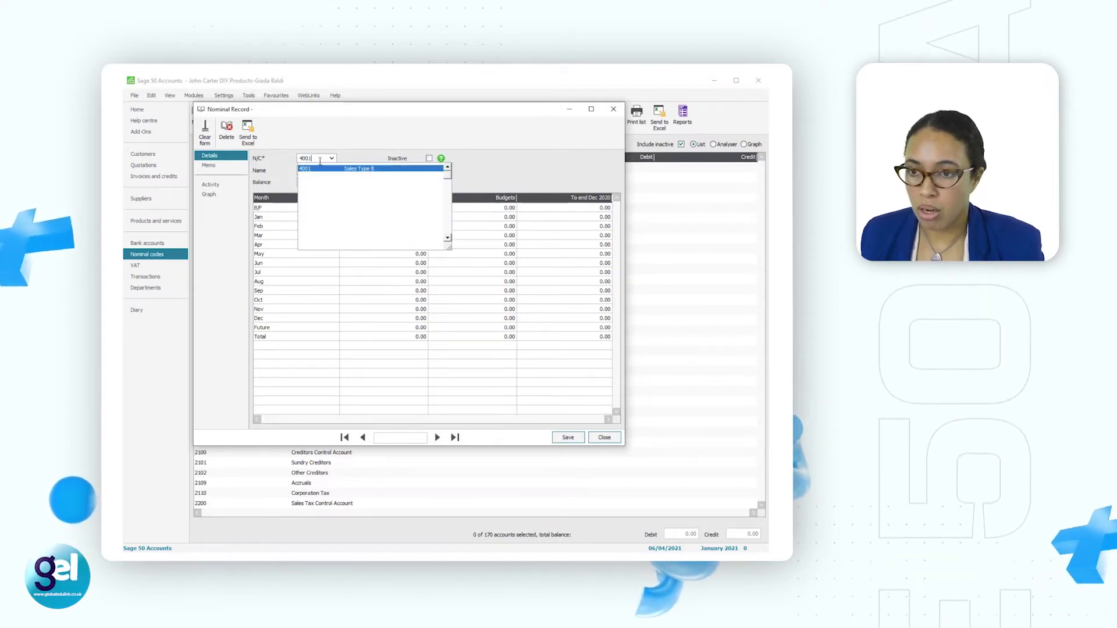
key(Tab)
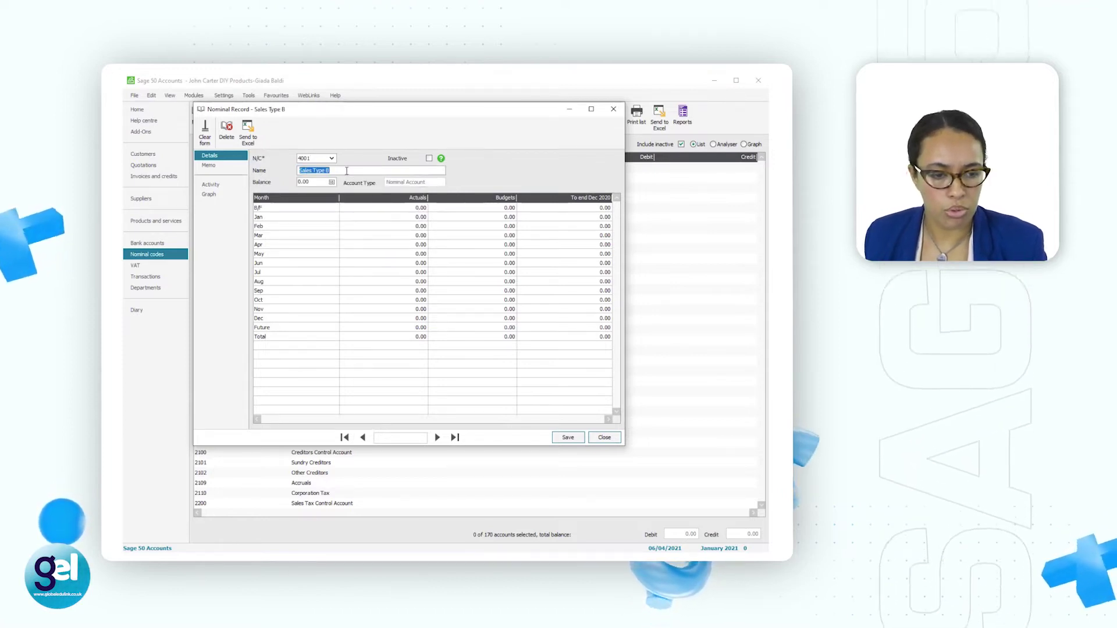
text(Sa)
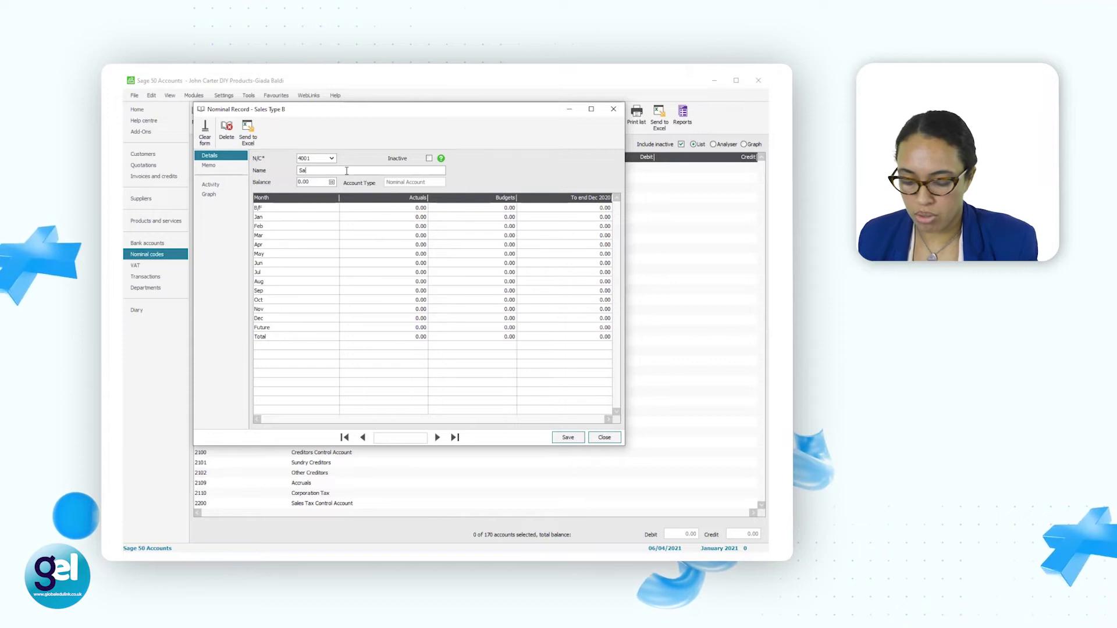
text(les)
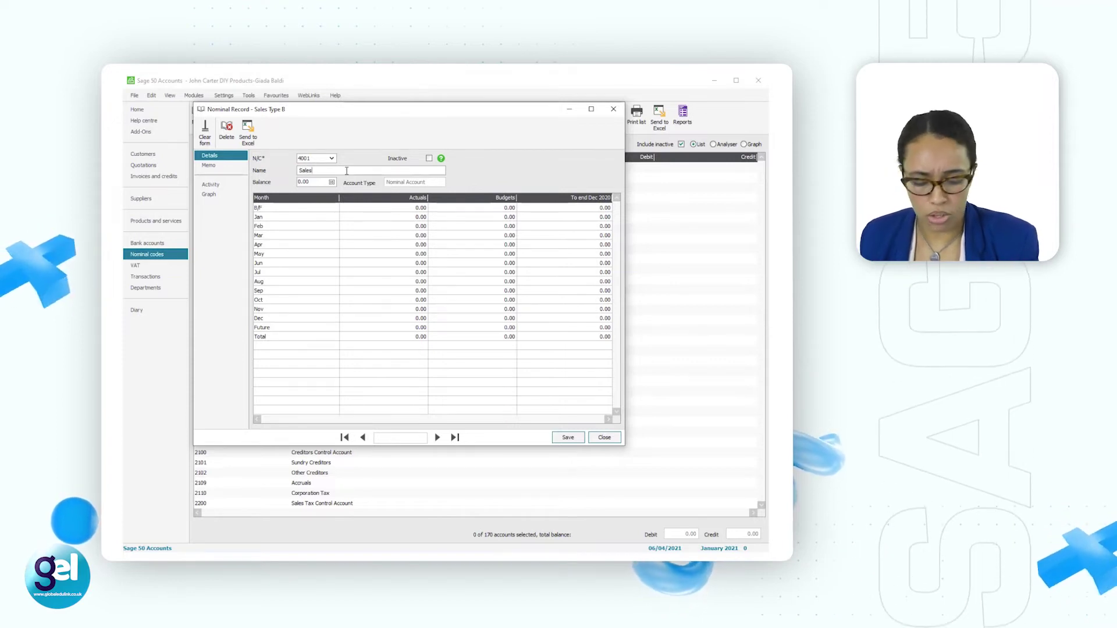
text(-Garden)
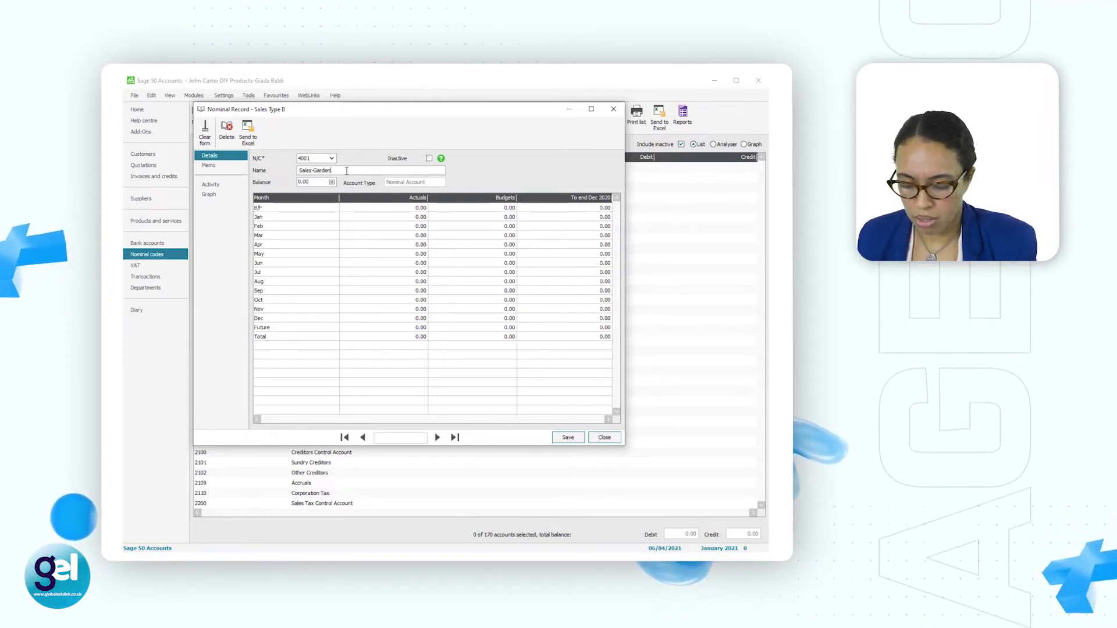
text(ing Tools)
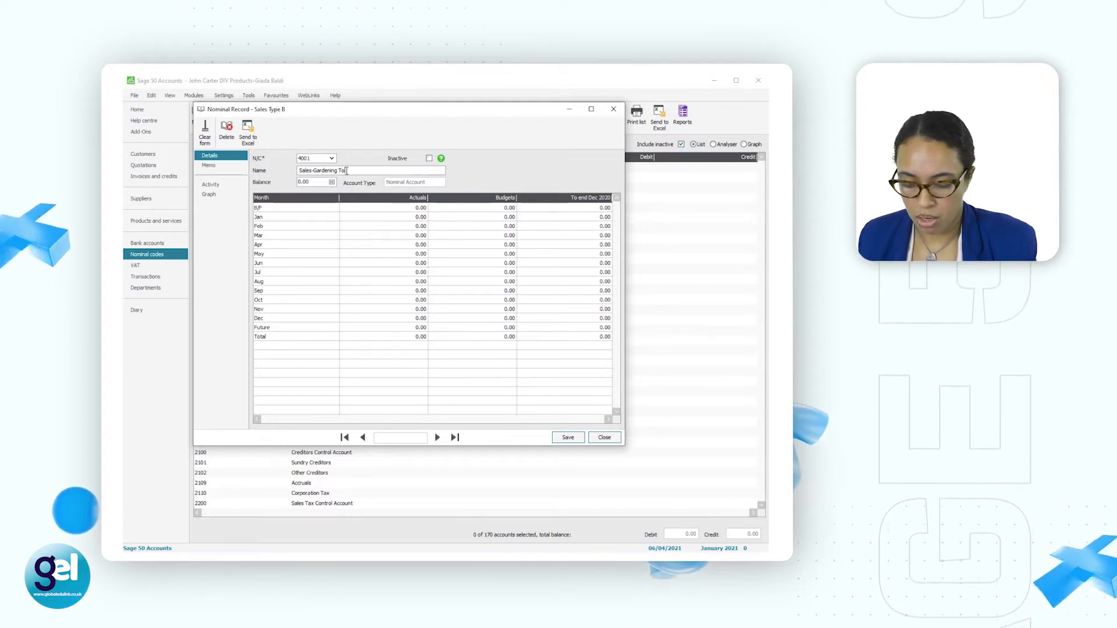
click(568, 437)
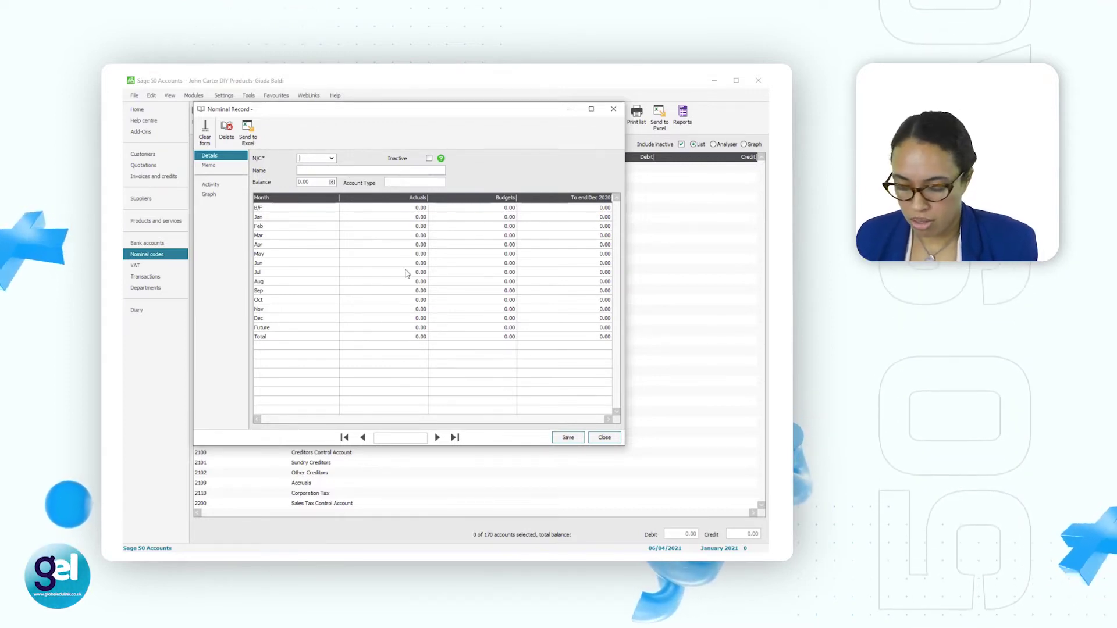
Open nominal code 4002, rename it "Sales-Paint & Decorative" and save the record
text(4002)
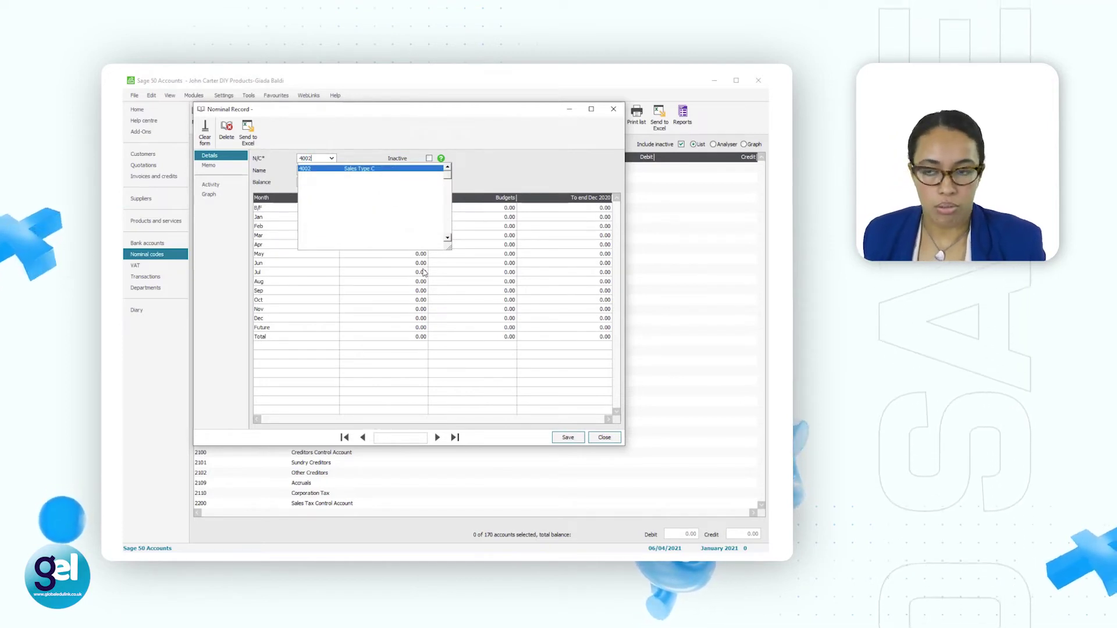
click(384, 169)
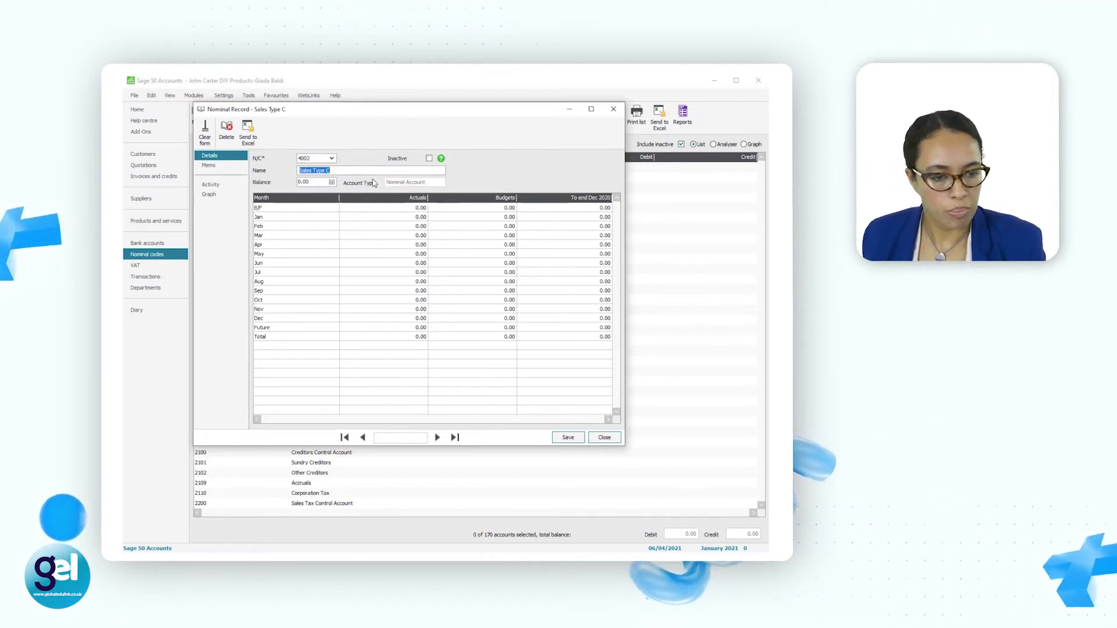
text(Sa)
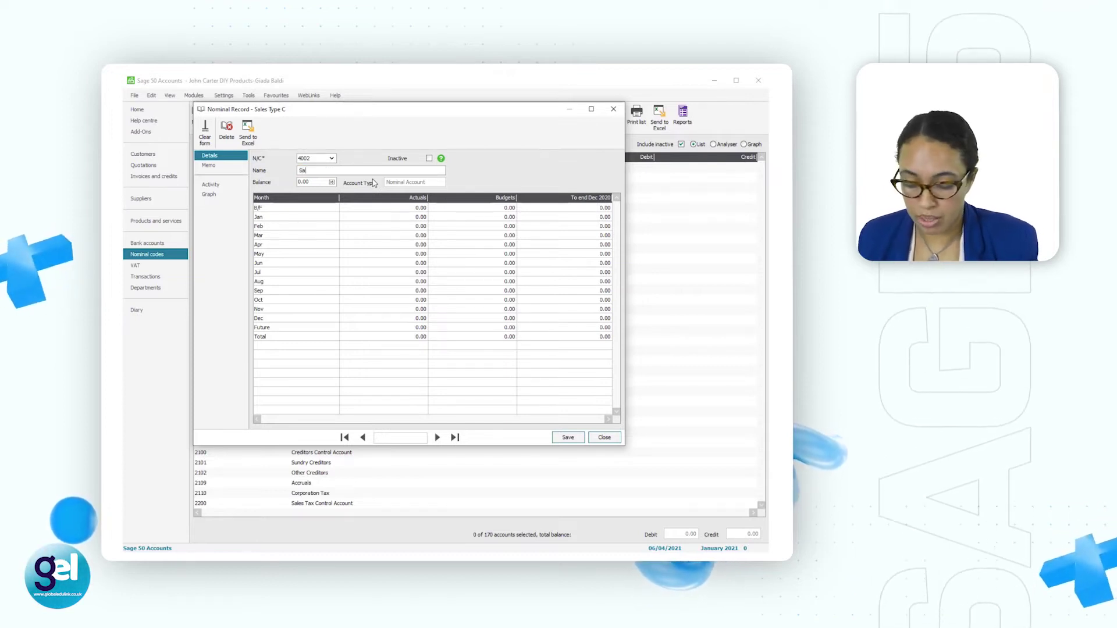
text(les-)
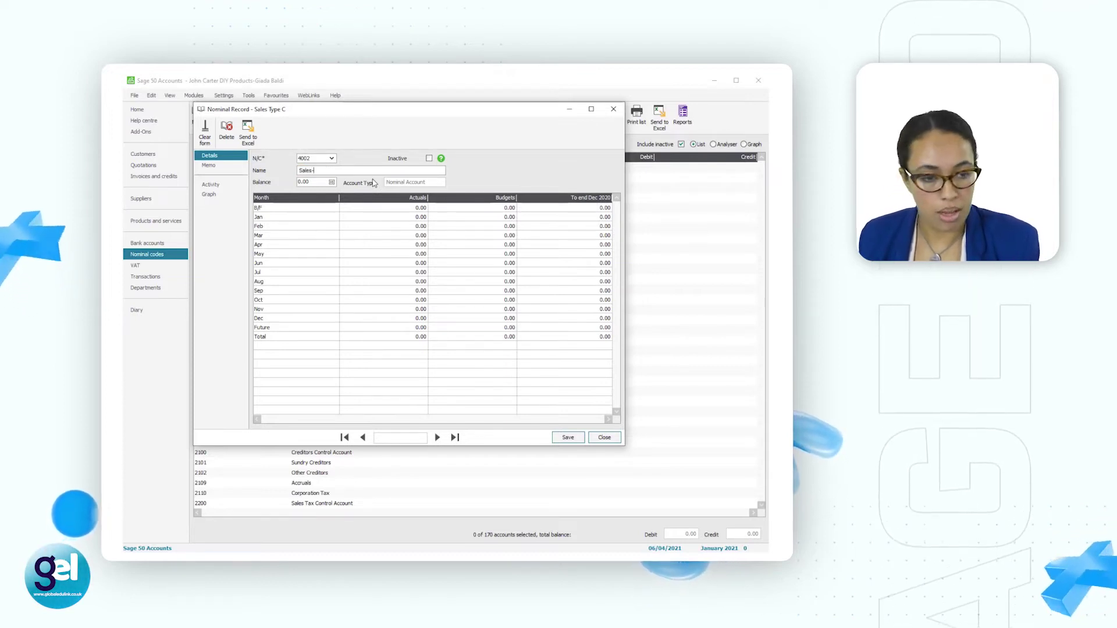
text(Pai)
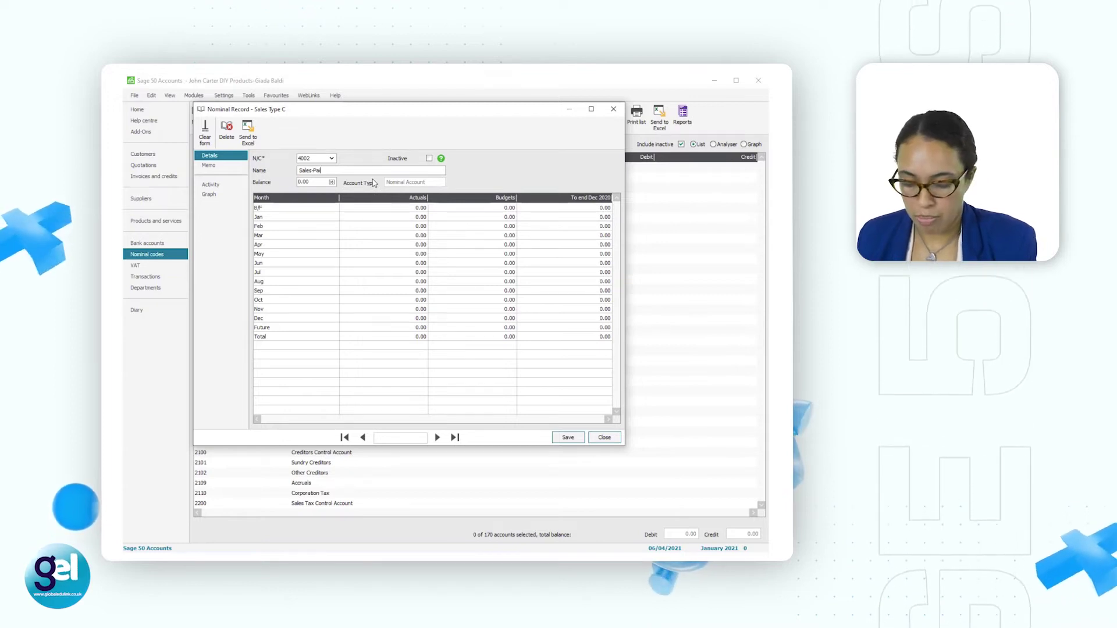
text(nt & Decorative)
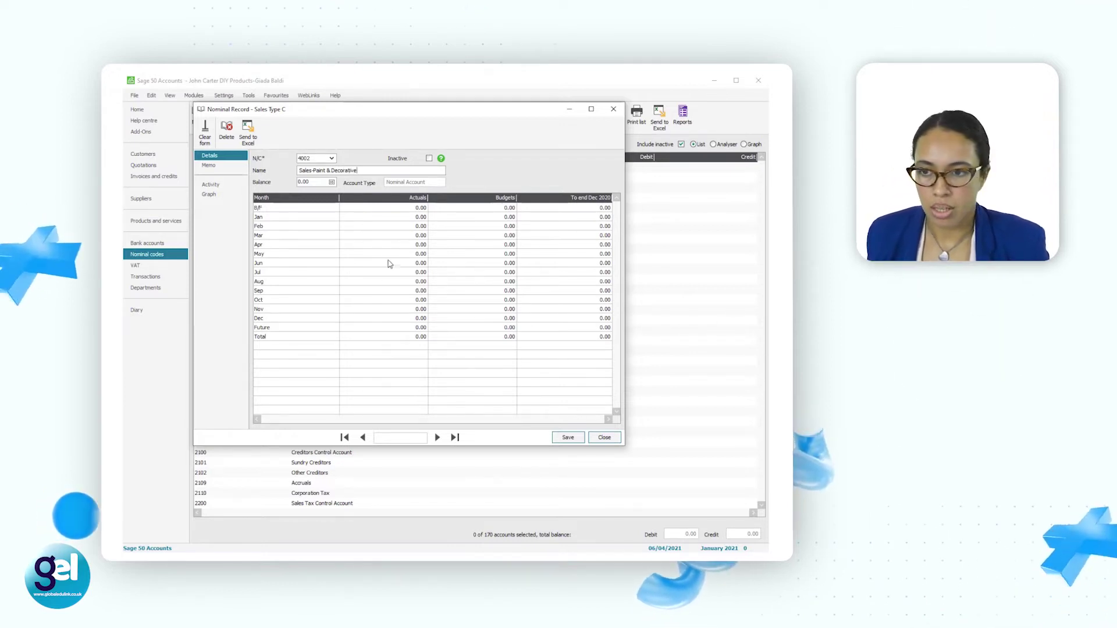
click(568, 437)
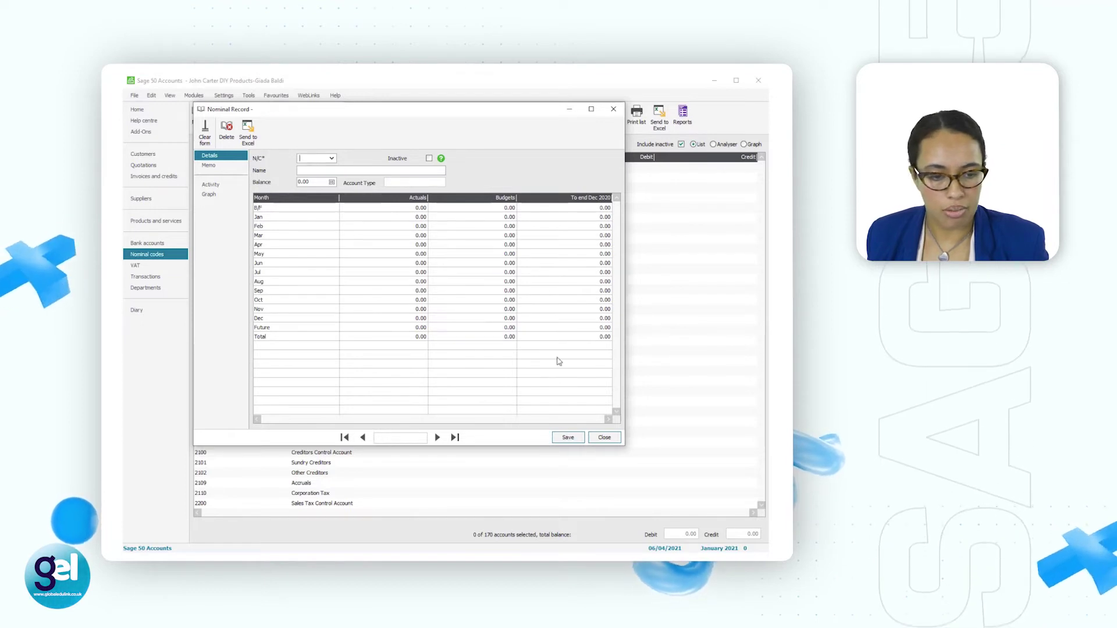
Create new nominal code 4003 named "Sales-Miscellaneous" and save the record
text(4003)
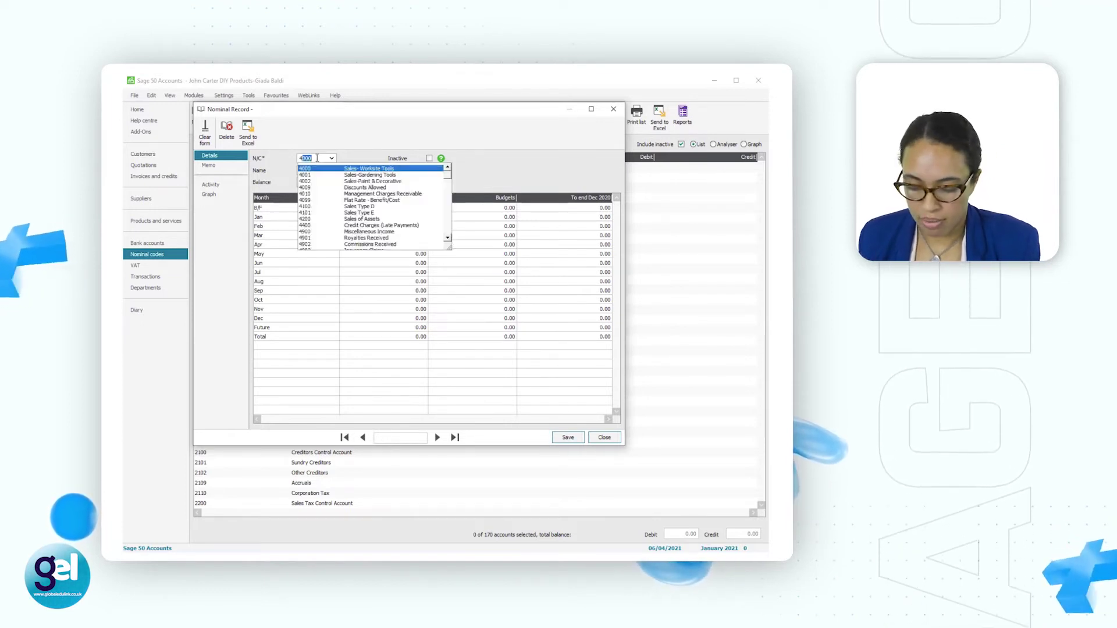
click(360, 171)
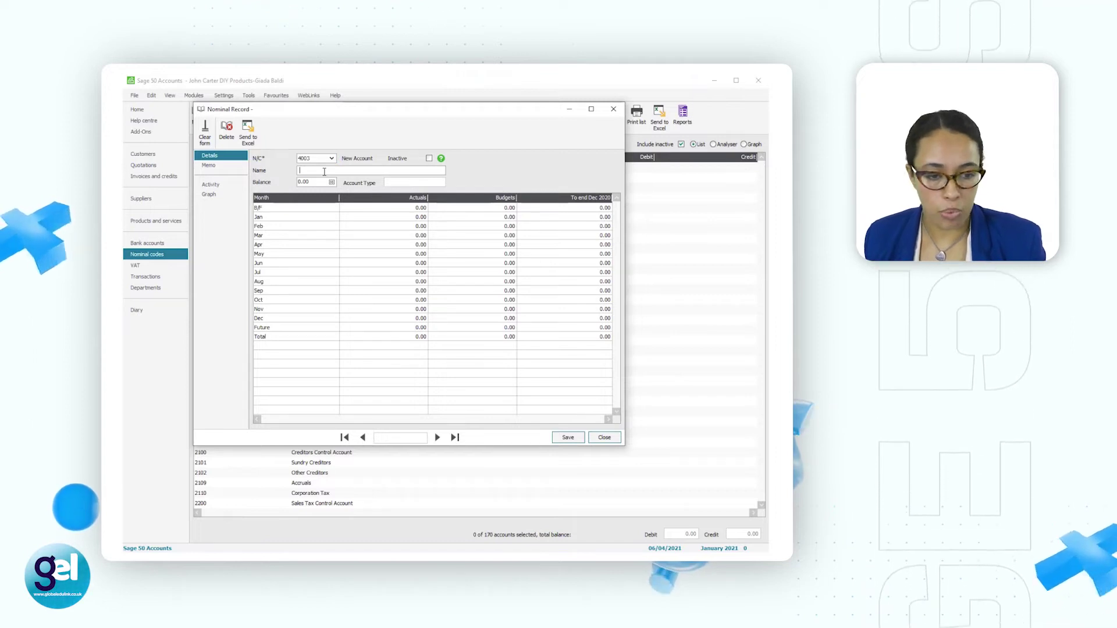
text(s-Misc)
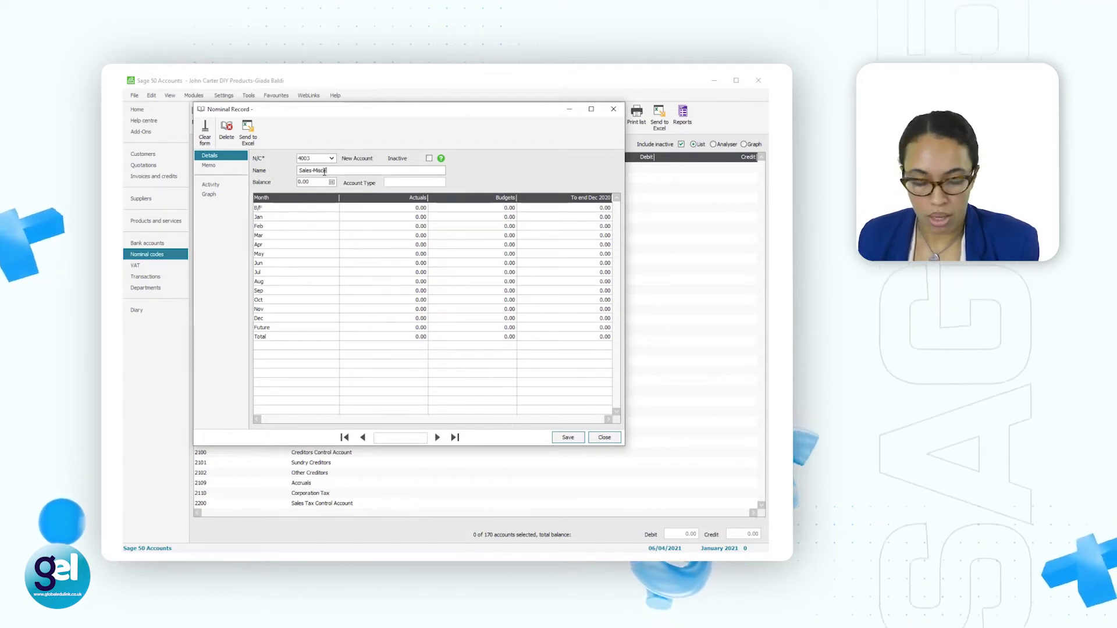
text(ellaneous)
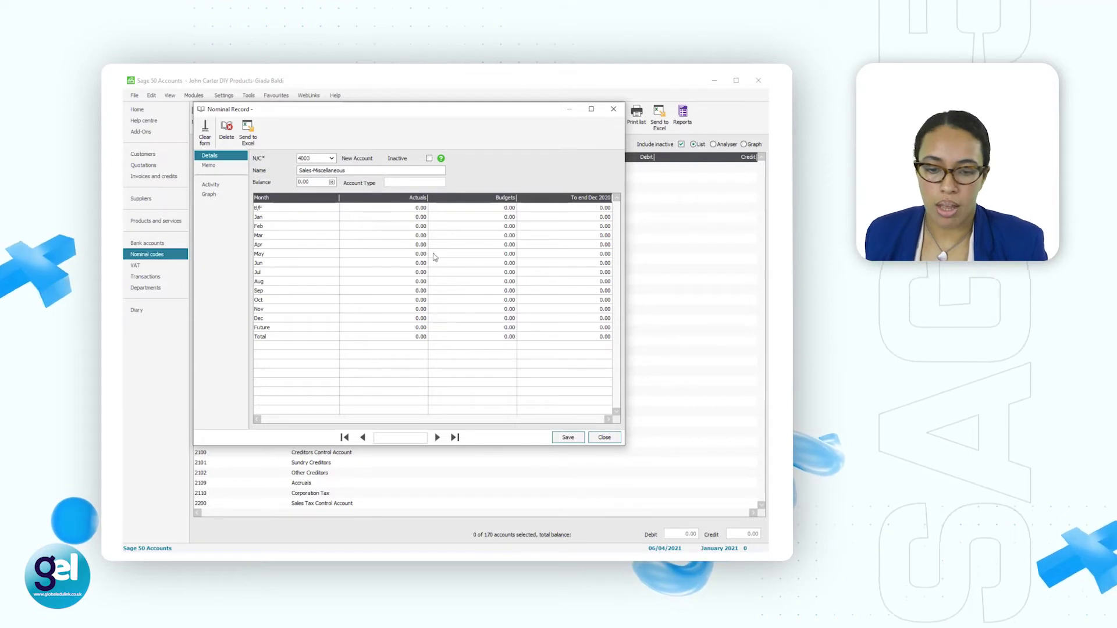
click(564, 440)
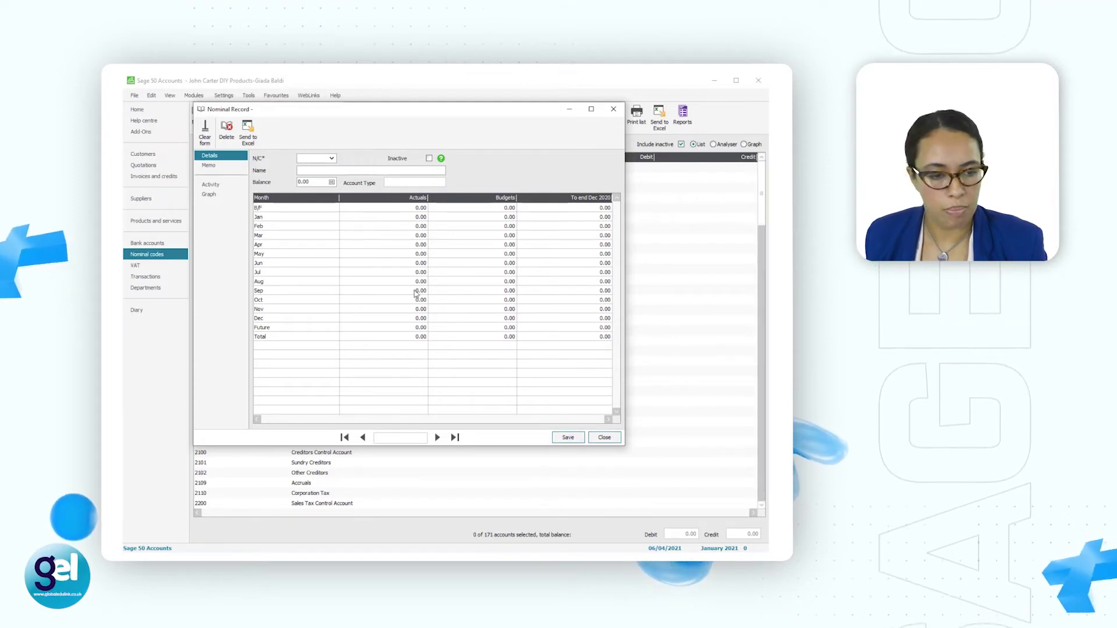
Open nominal code 5000, rename it "Materials-Purchases" and save the record
text(5000)
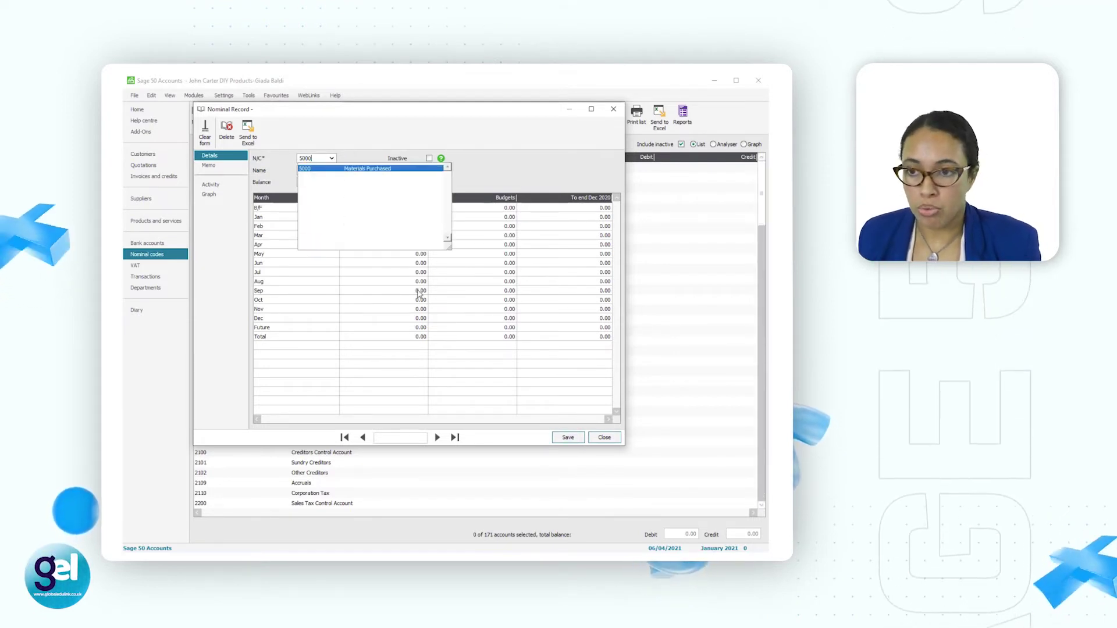
click(372, 169)
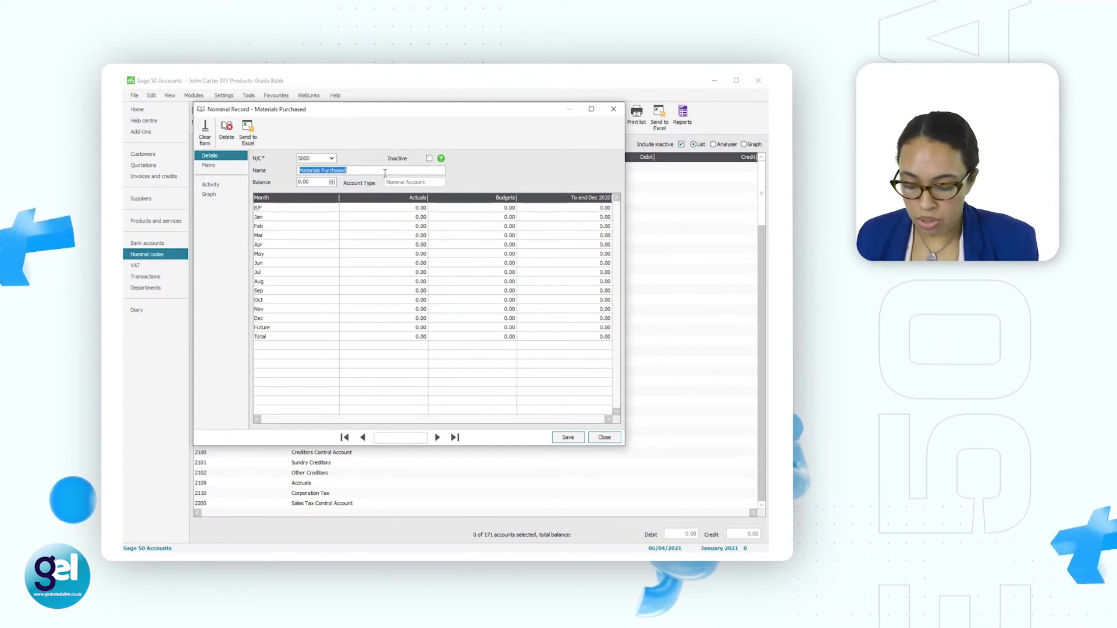
text(Materials-)
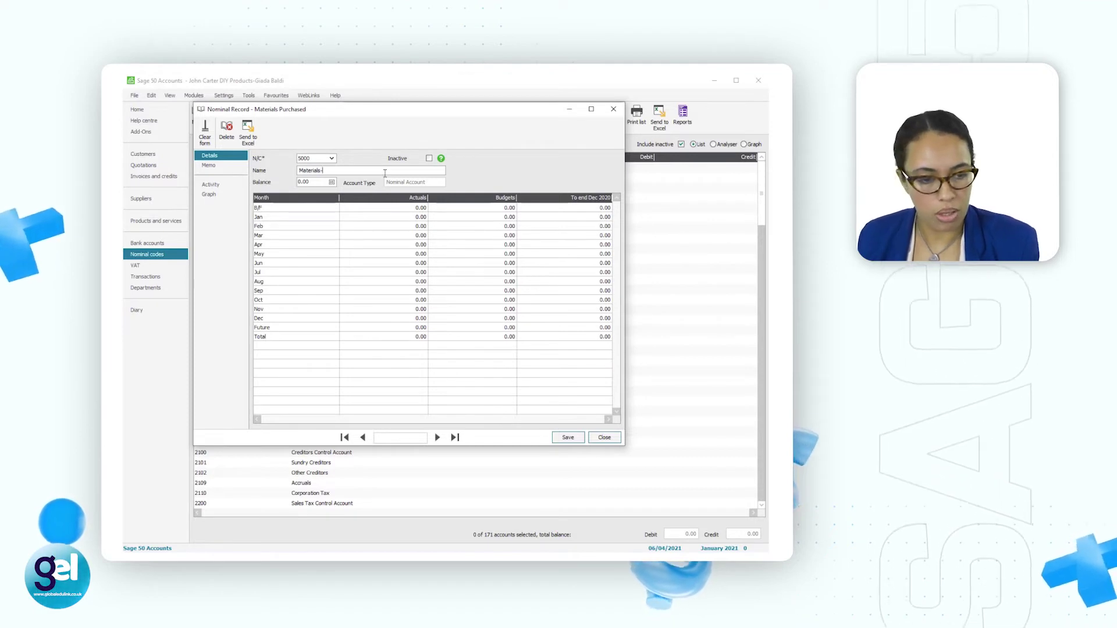
text(Pu)
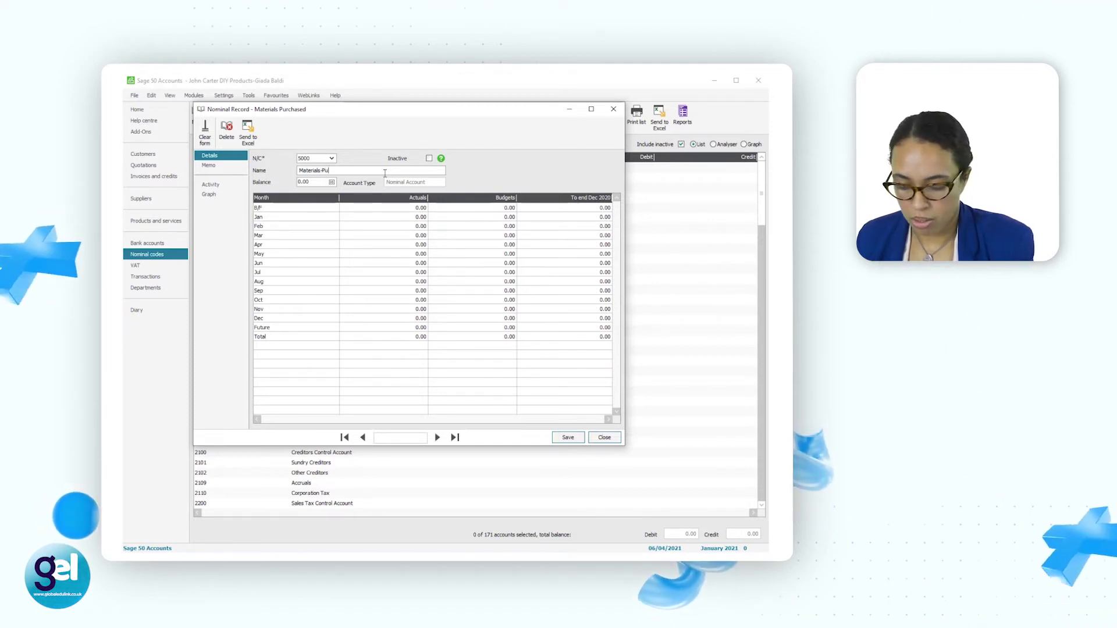
text(rchases)
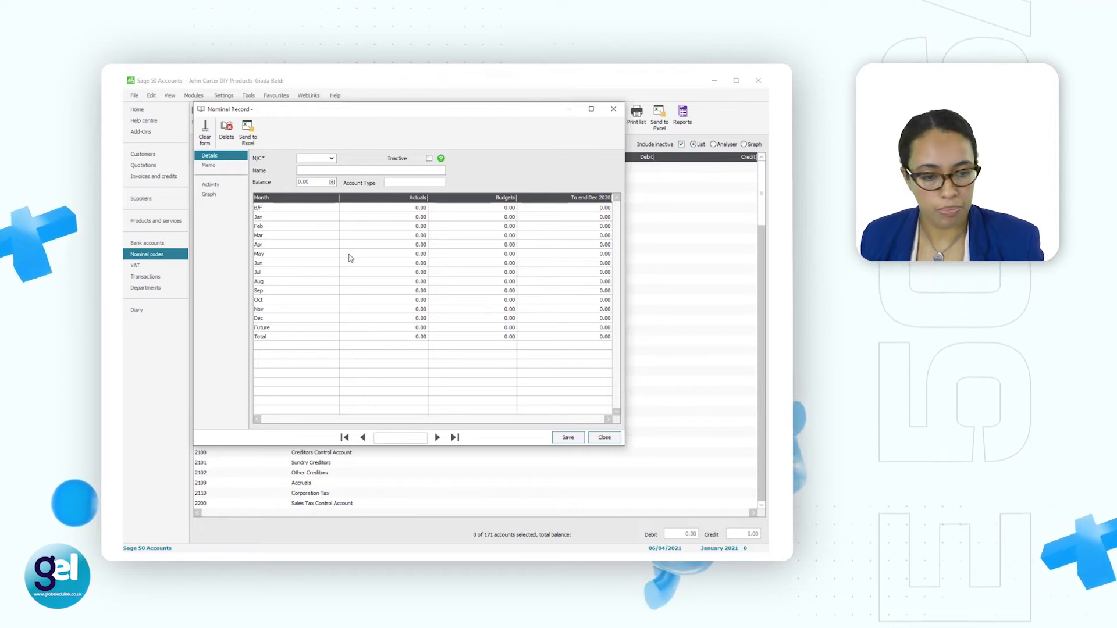
Open nominal code 5100, rename it "Travel expenses" and save the record
text(5100)
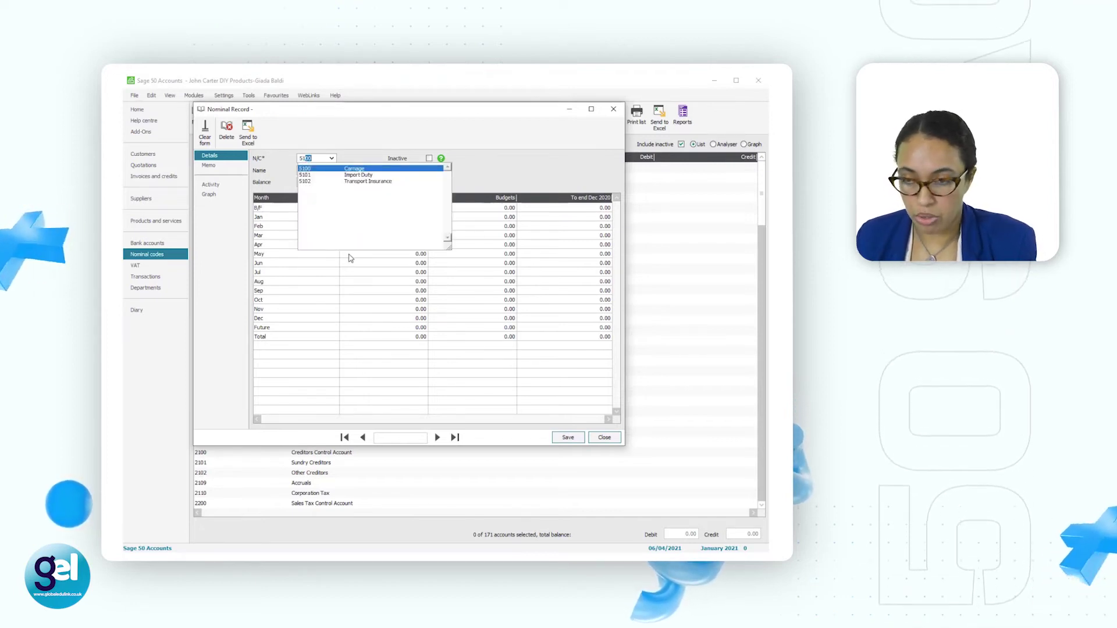
click(356, 169)
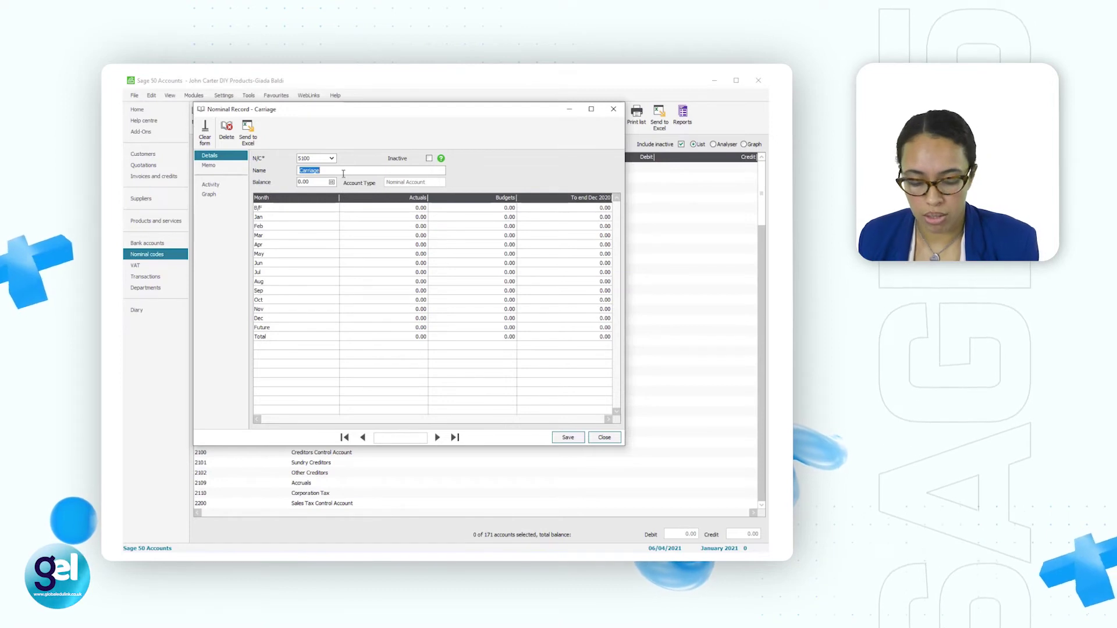
key(BackSpace)
text(Travel expenses)
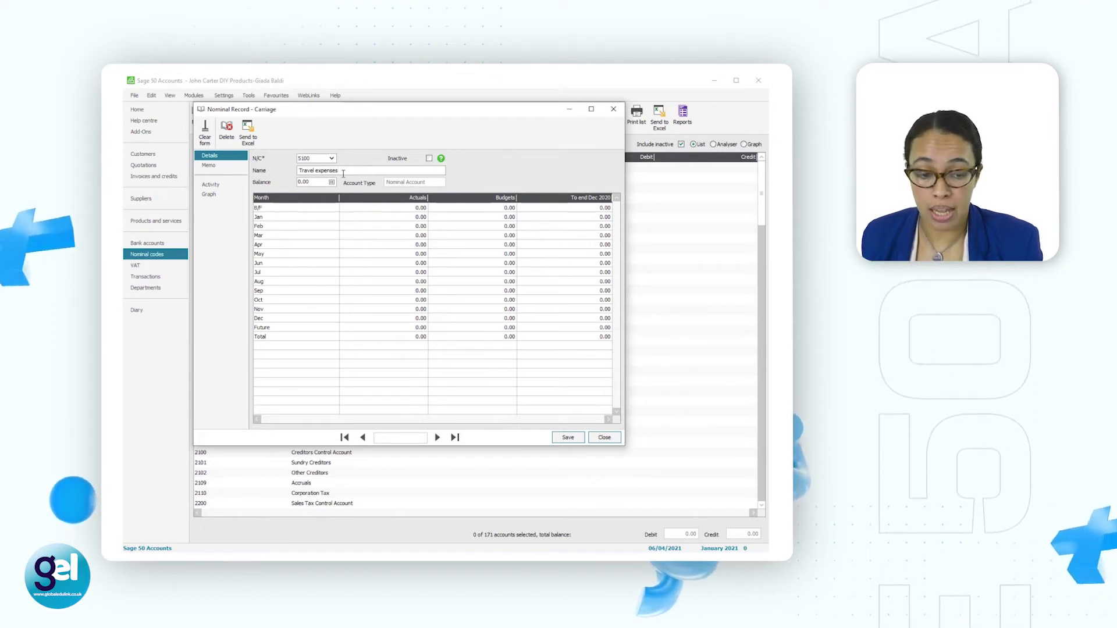
click(572, 437)
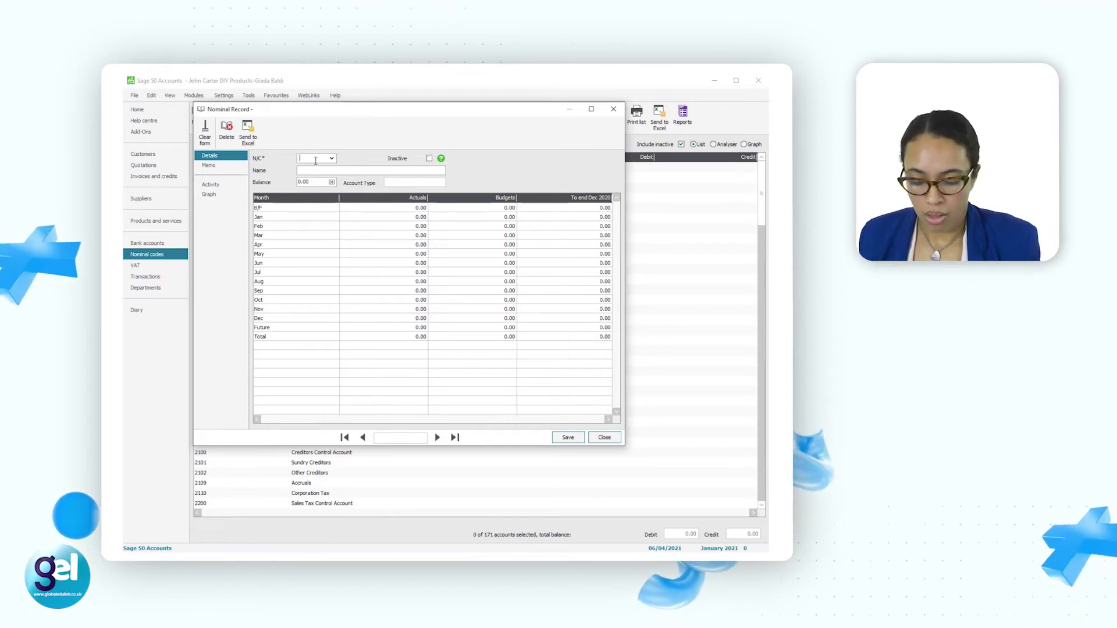
Open nominal code 6202, rename it "Direct Advertising" and save the record
text(620)
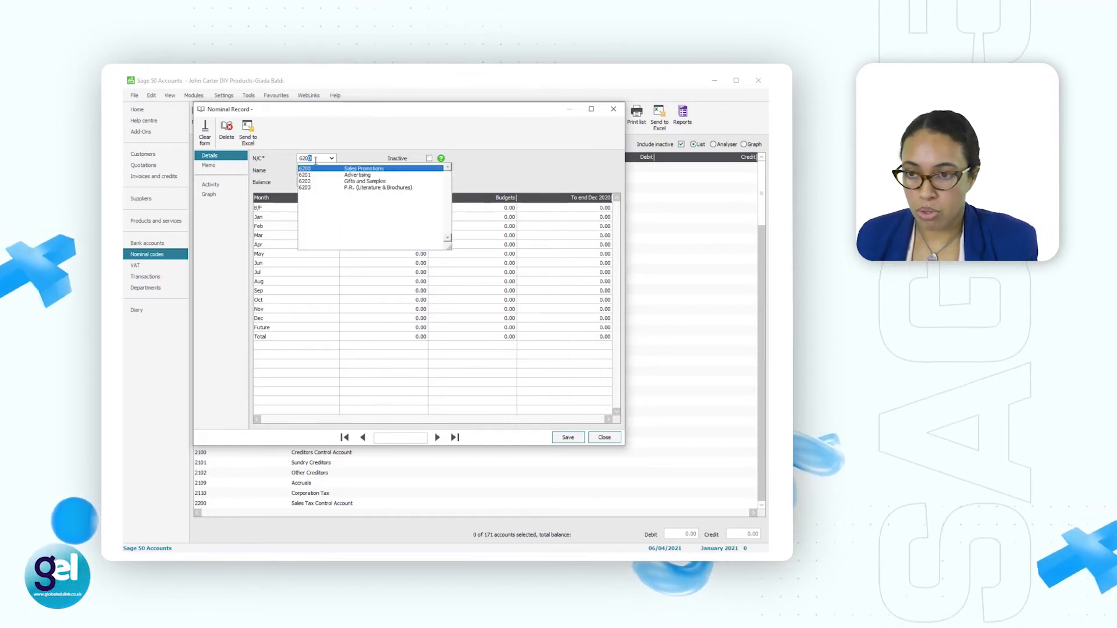
text(2)
click(335, 169)
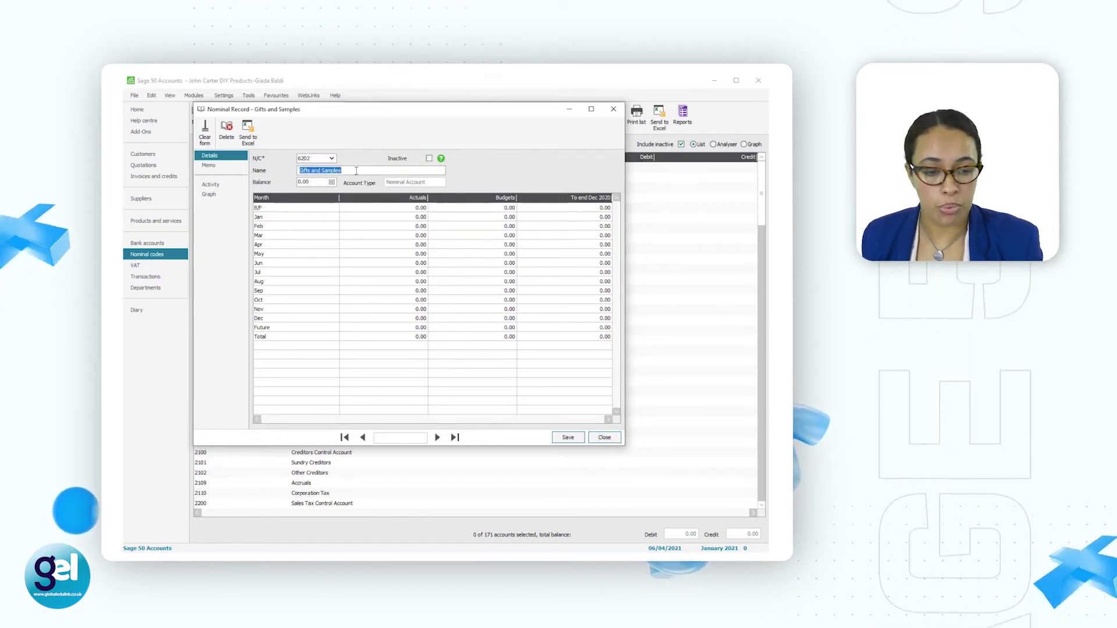
text(D)
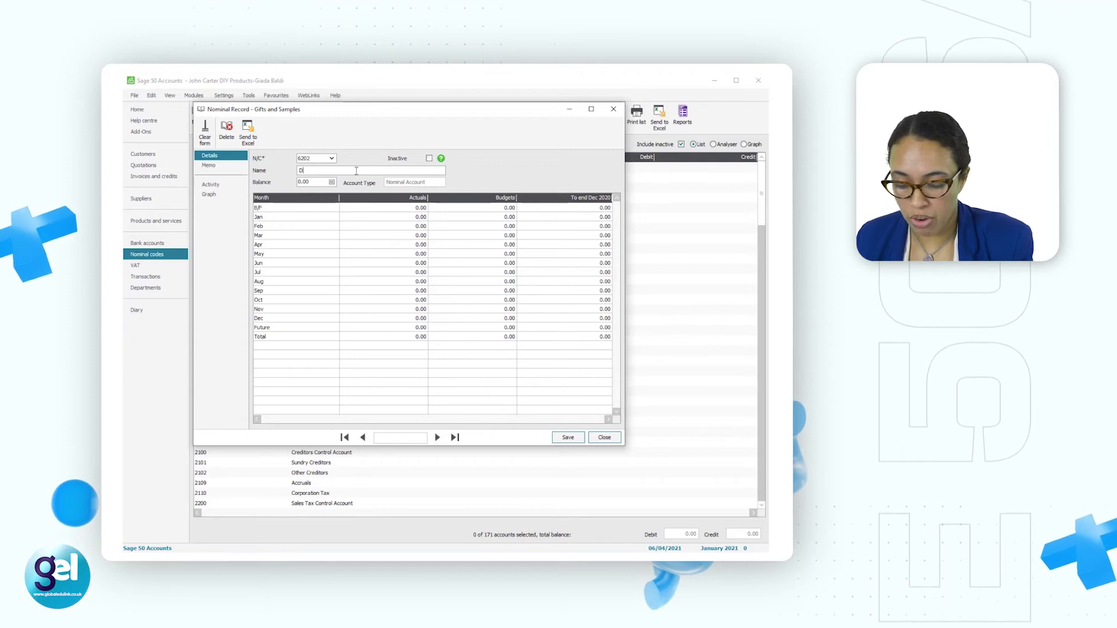
text(irect Advertising)
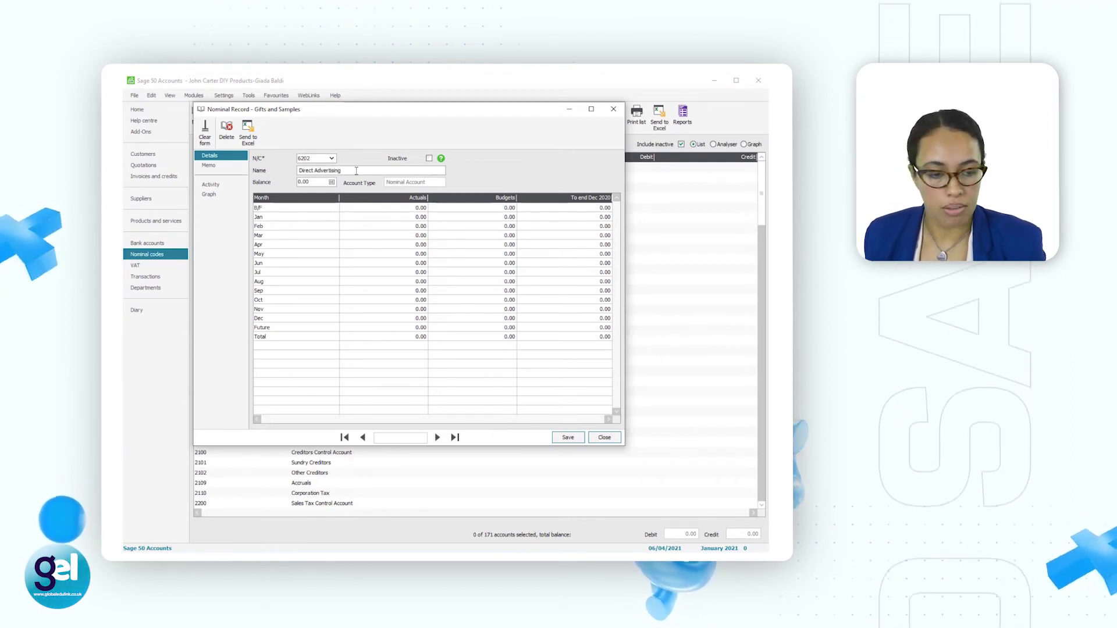
click(568, 437)
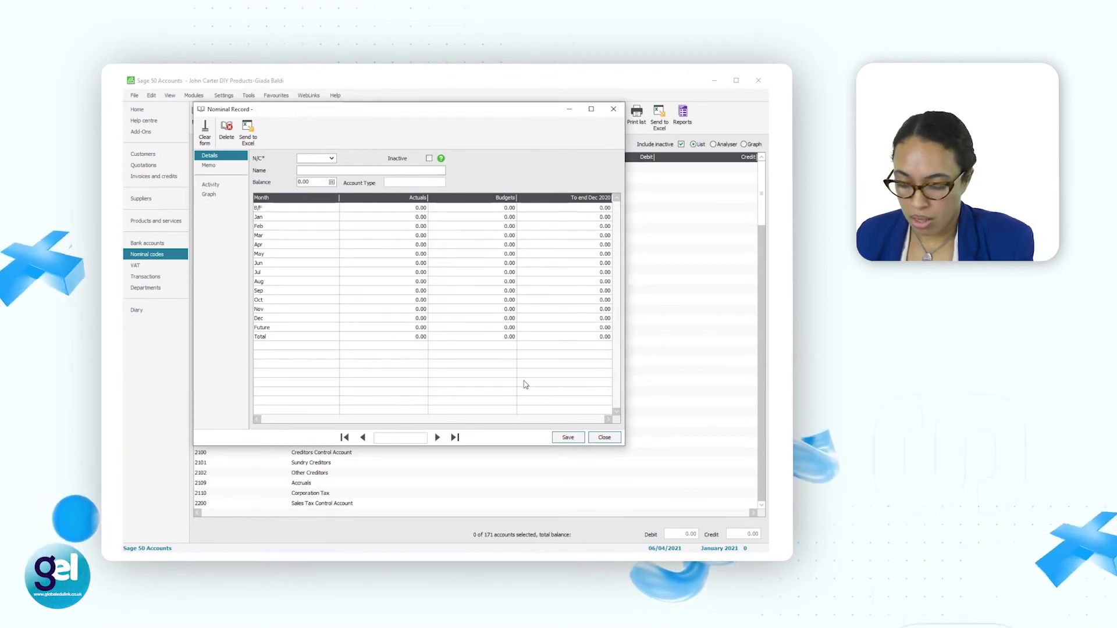
Open nominal code 7100 for Rent and save the record under its existing name
text(7100)
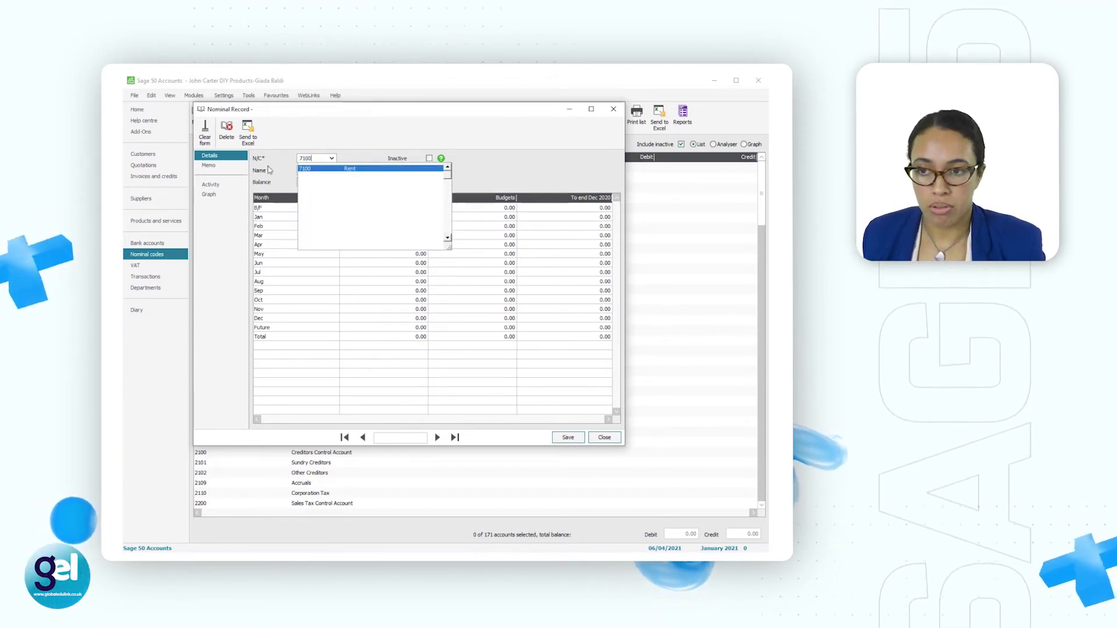
click(372, 168)
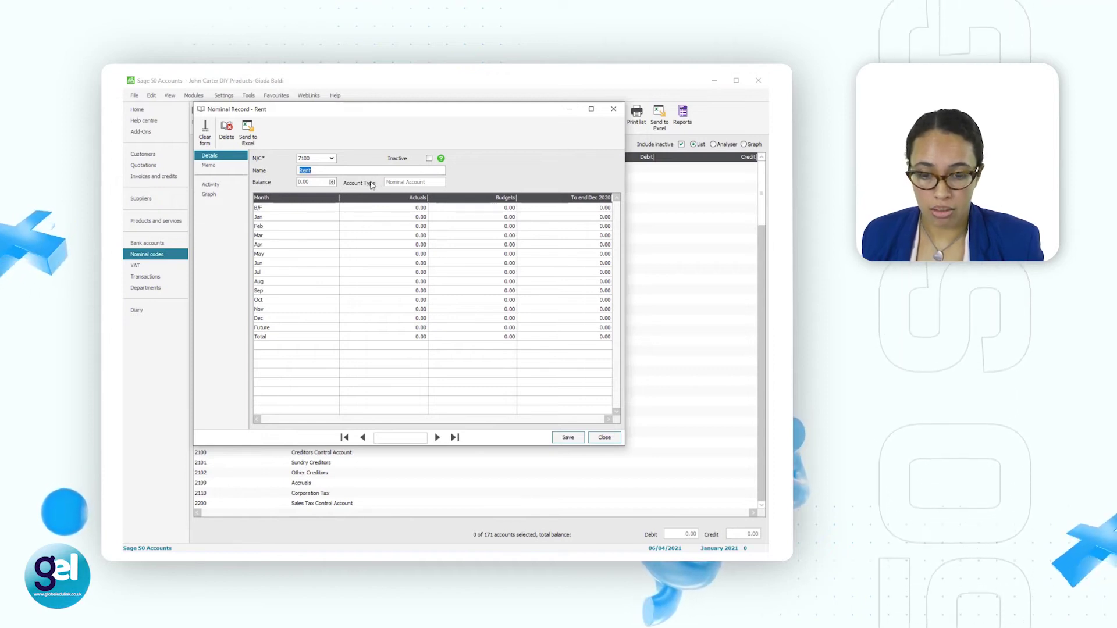
click(568, 441)
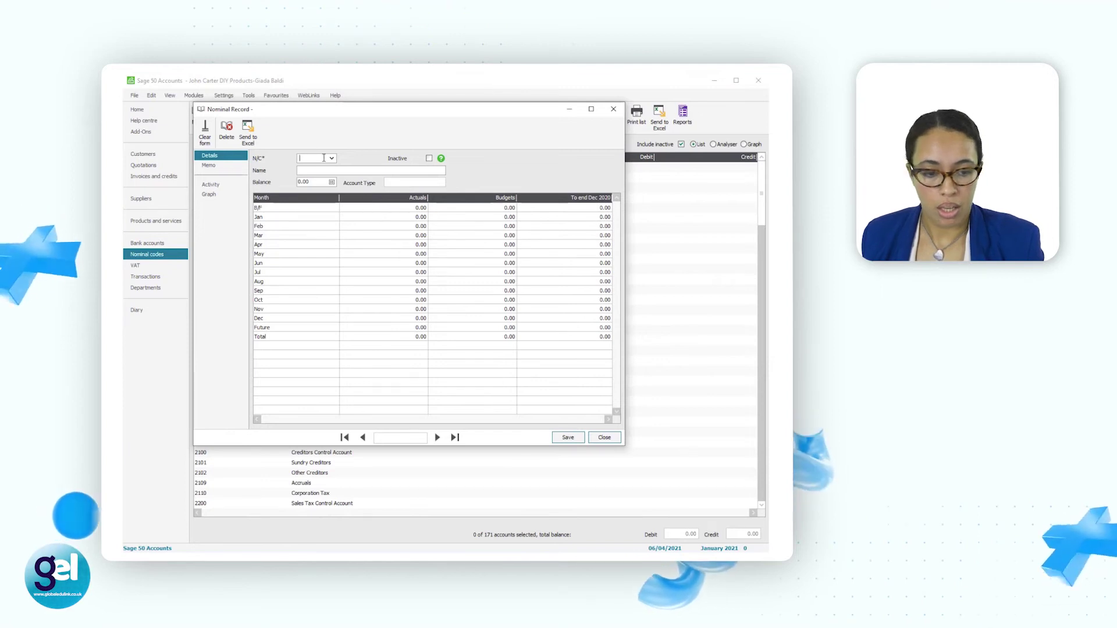
Open nominal code 7550, rename it "Telephone Expenses" and save the record
text(755)
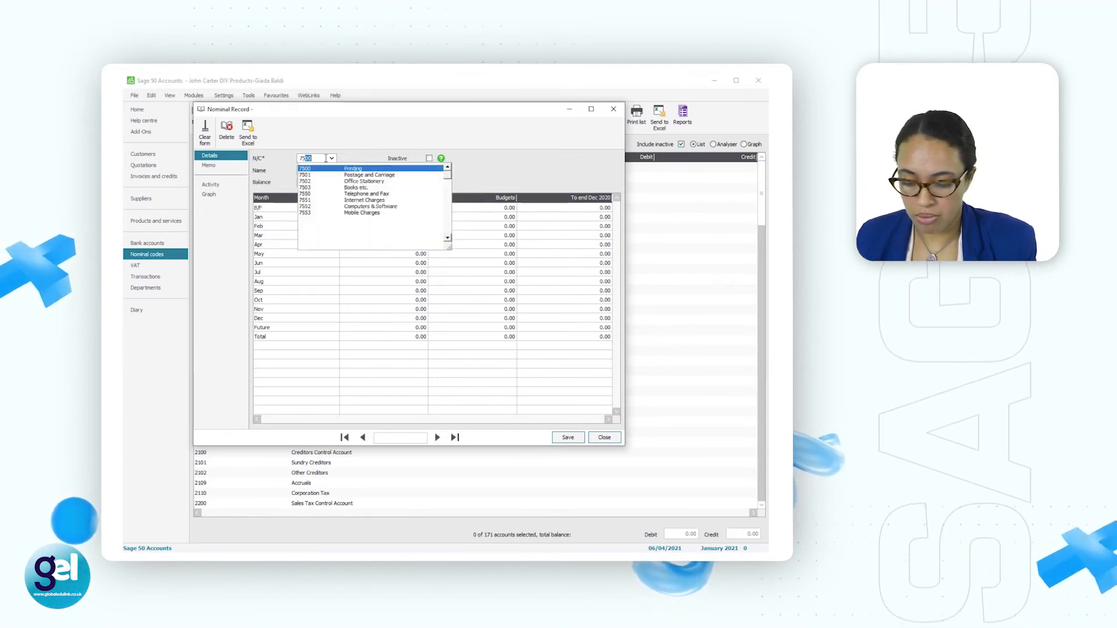
text(0)
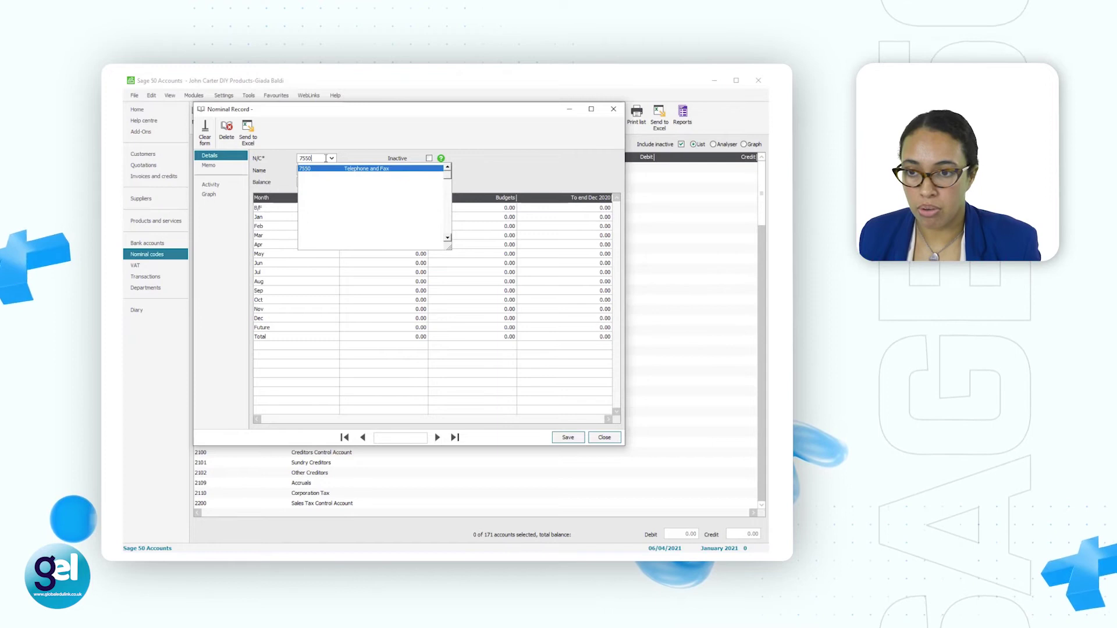
click(378, 170)
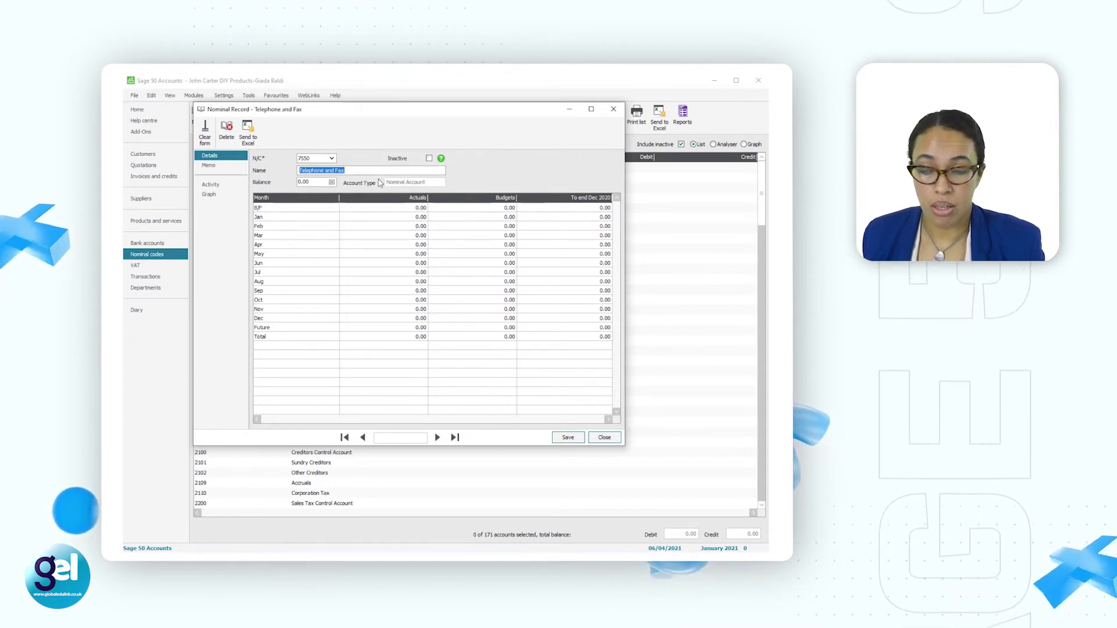
click(330, 170)
drag(330, 171, 356, 171)
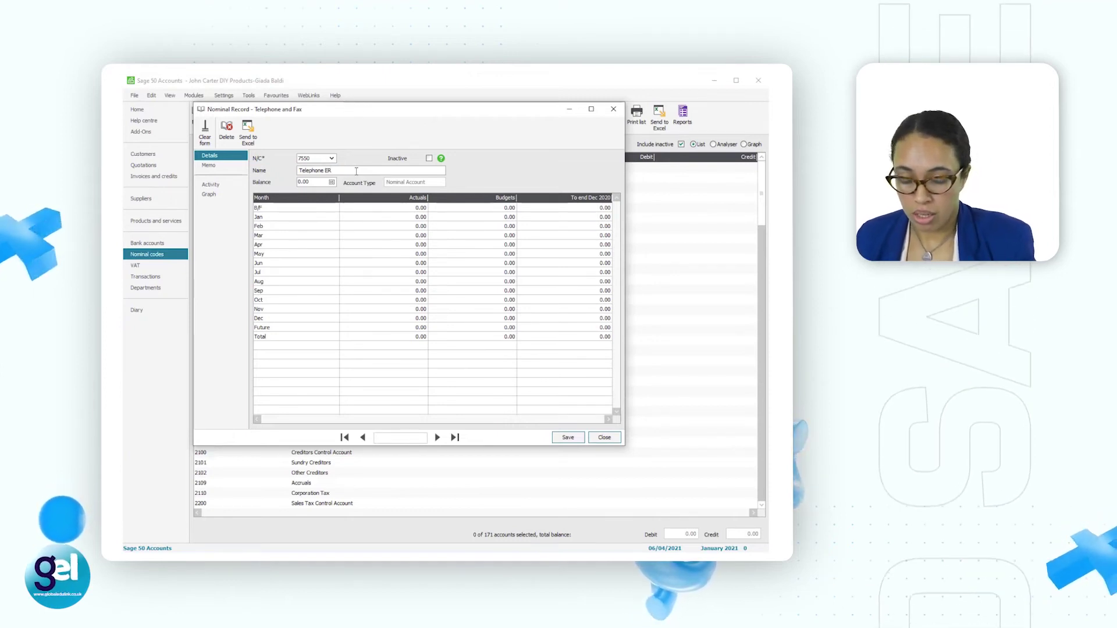
key(BackSpace)
key(BackSpace)
text(ex)
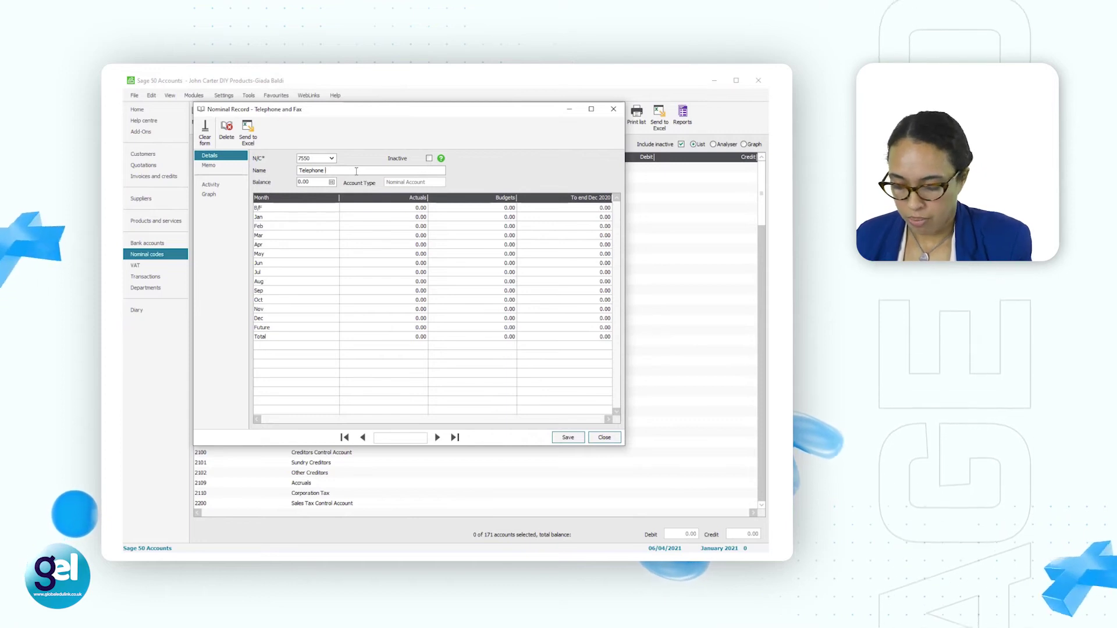
text(e)
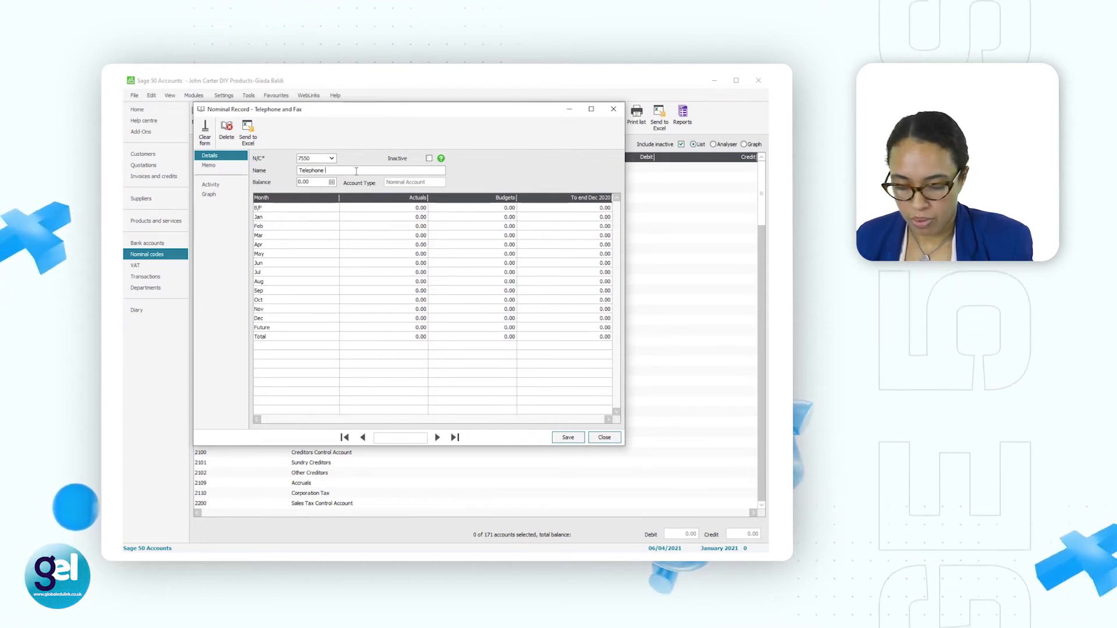
key(BackSpace)
key(BackSpace)
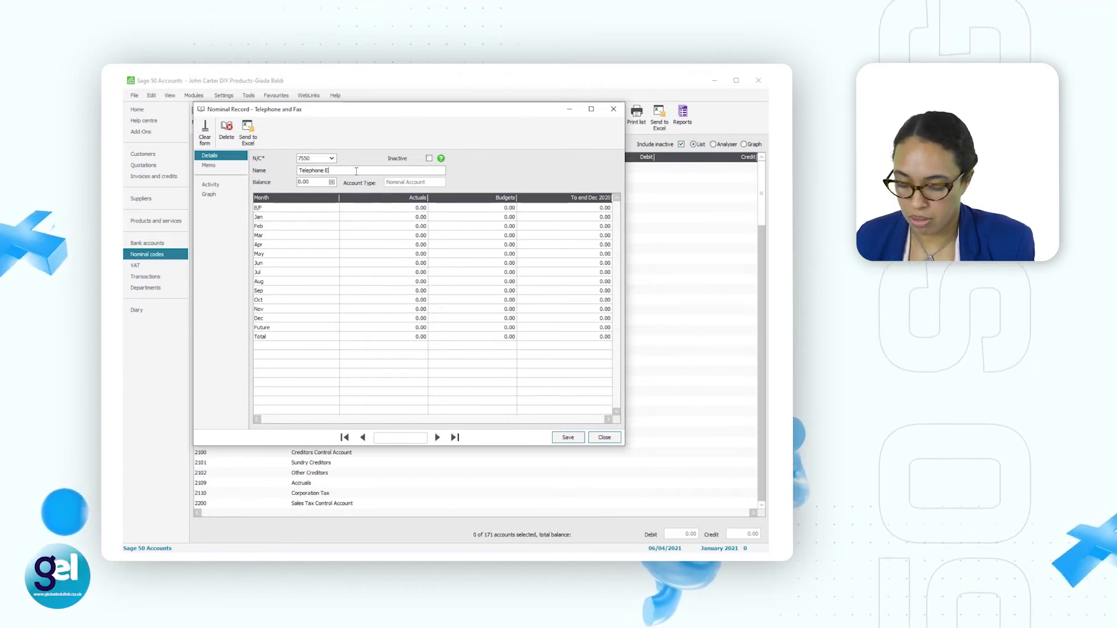
text(xpe)
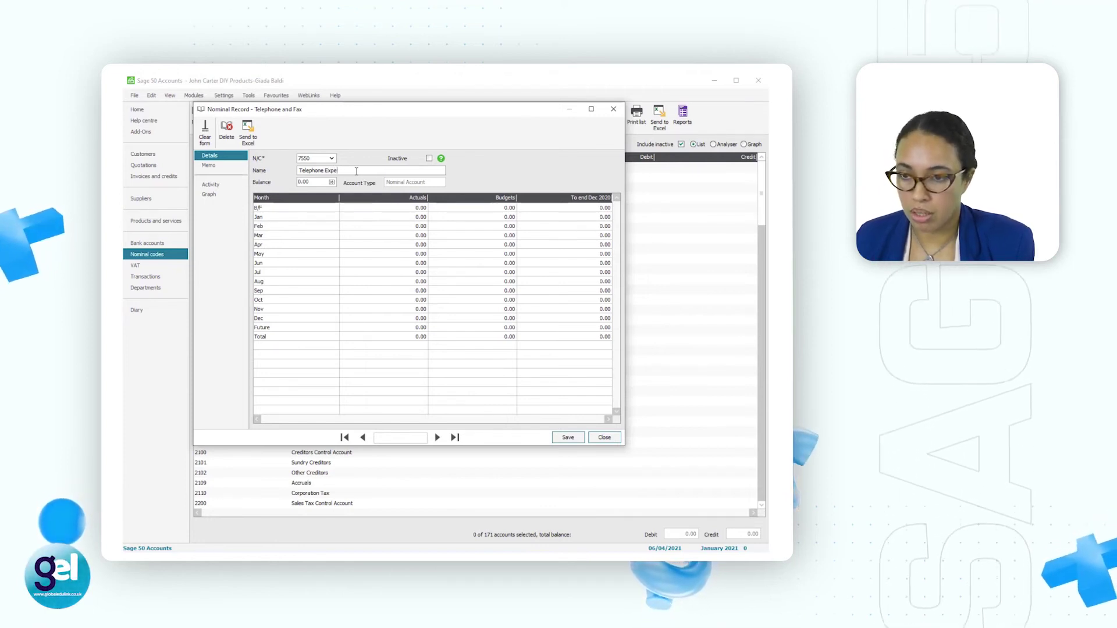
text(nses)
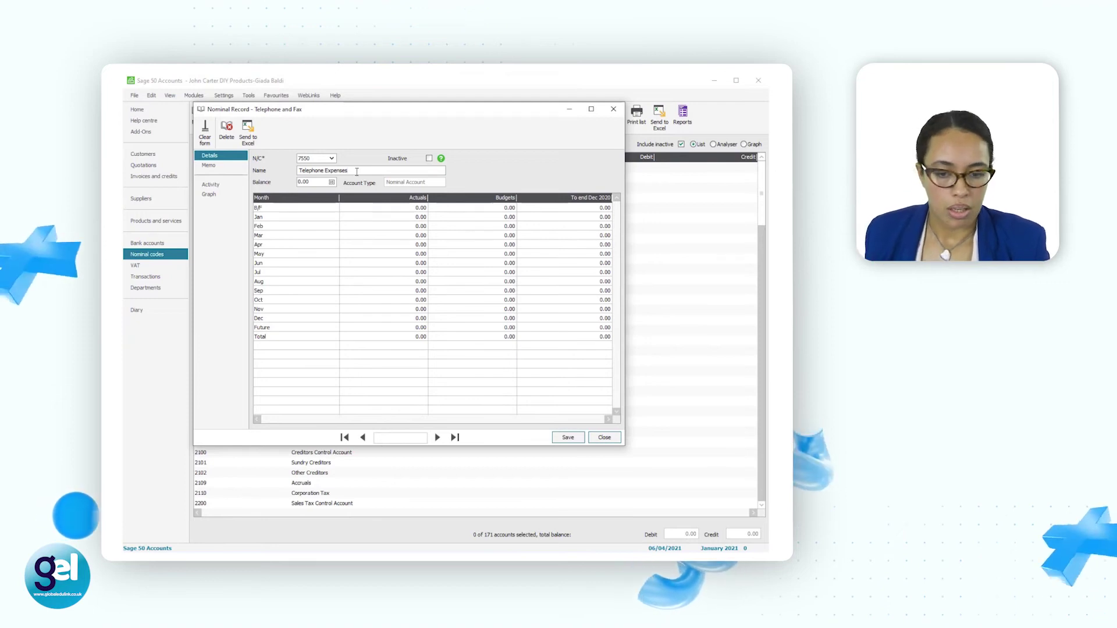
click(573, 438)
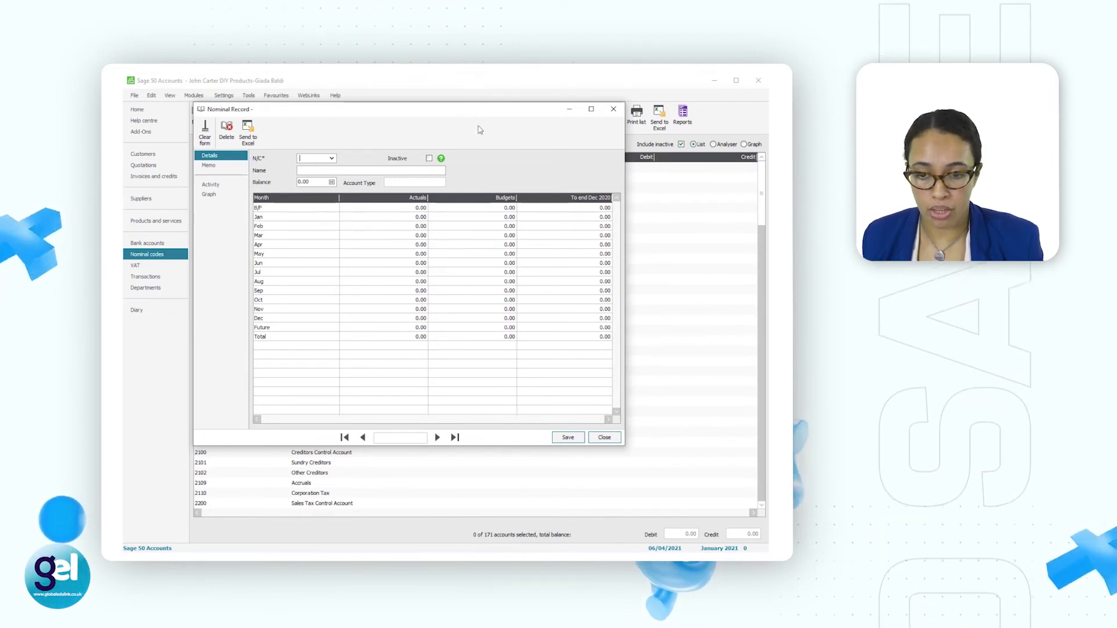
Close the blank nominal record and look through the list of nominal codes
drag(467, 113, 493, 145)
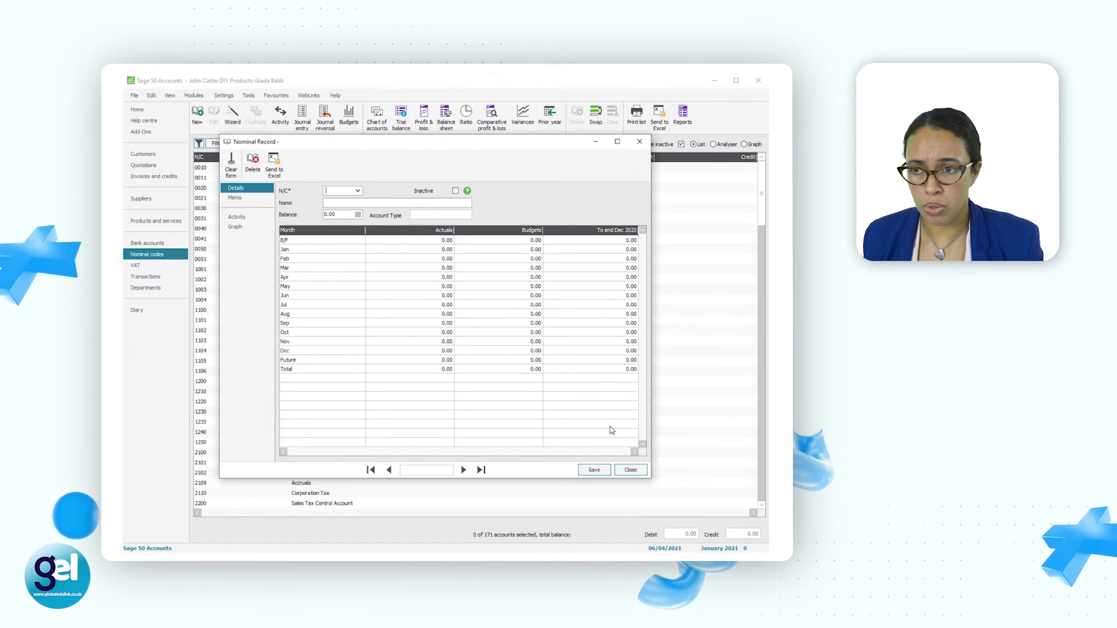
click(630, 471)
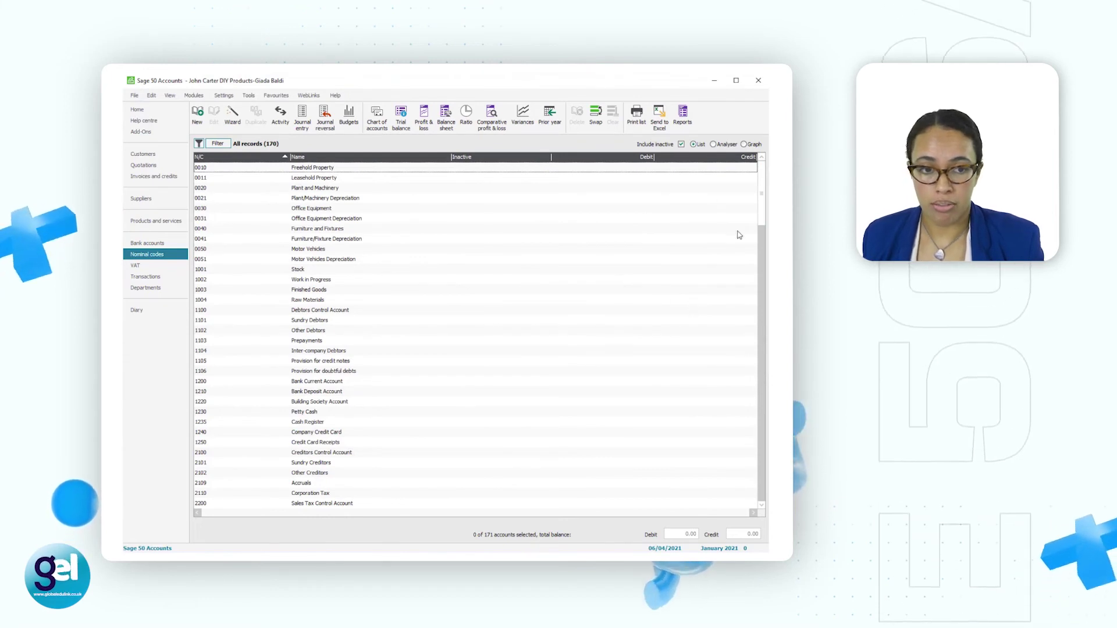
scroll(762, 198, down, 4)
scroll(762, 187, up, 4)
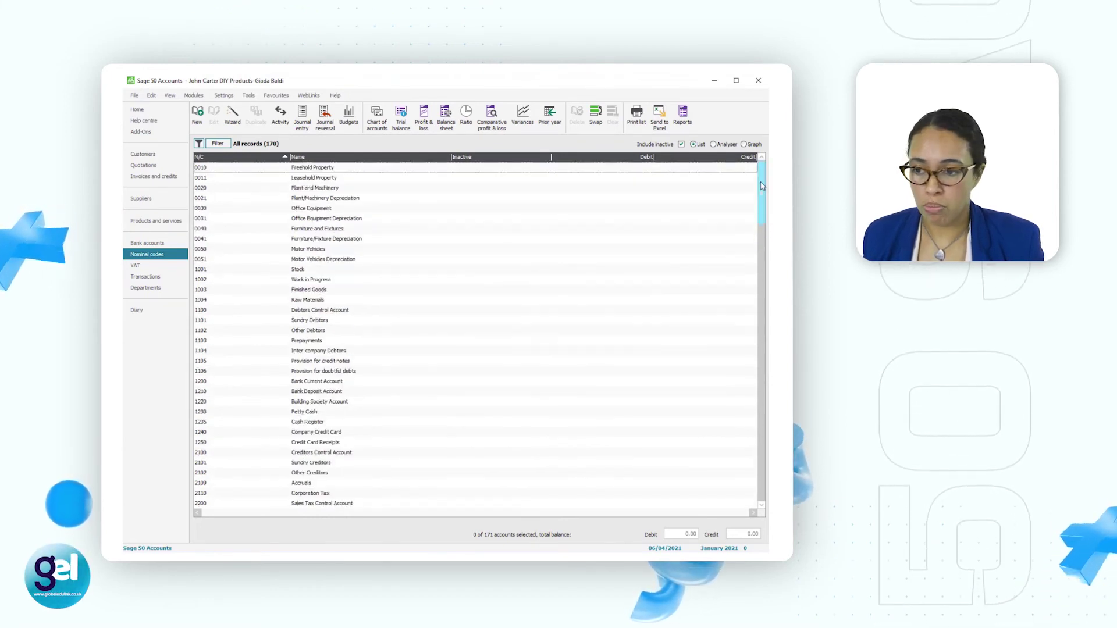
Check the renamed capital and drawings accounts, codes 3010 and 3050, in the nominal codes list
drag(762, 185, 762, 208)
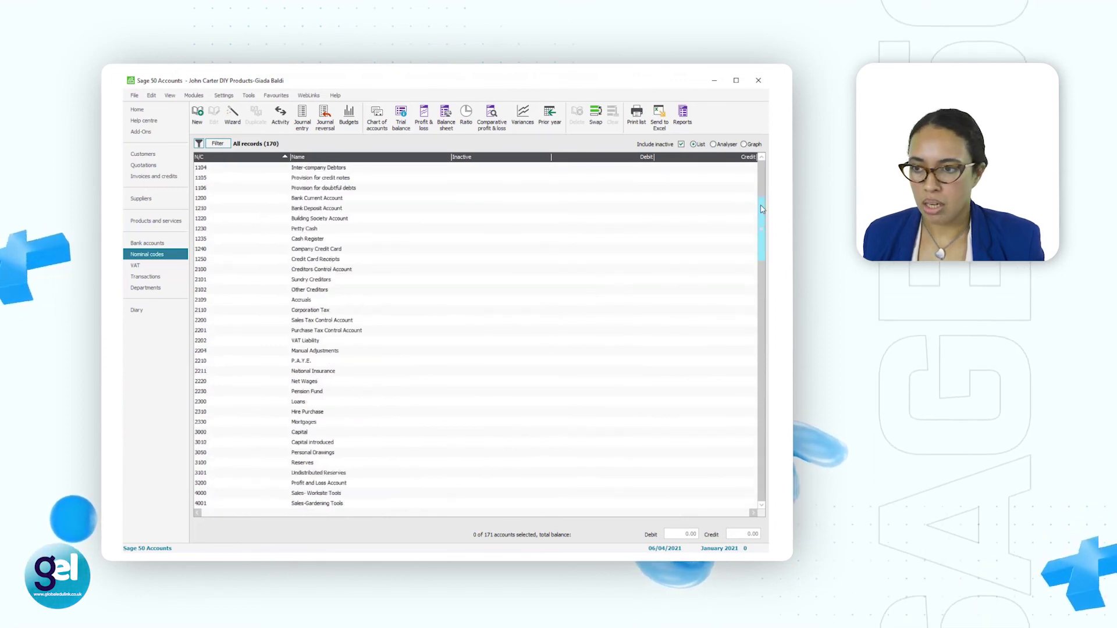
click(761, 506)
click(762, 506)
click(762, 506)
click(762, 506)
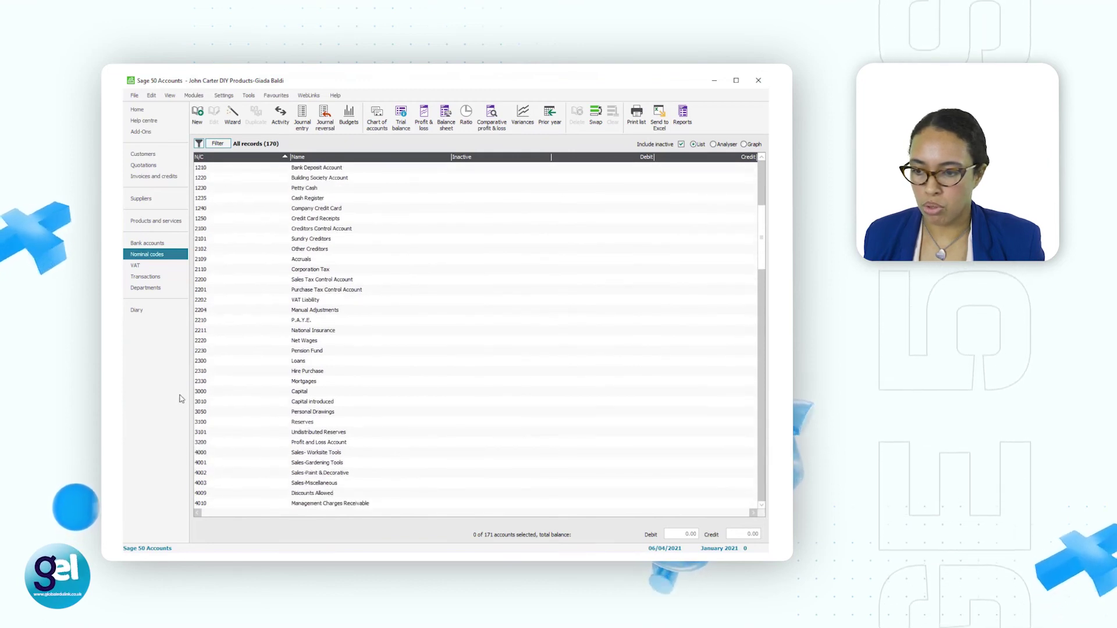
click(276, 405)
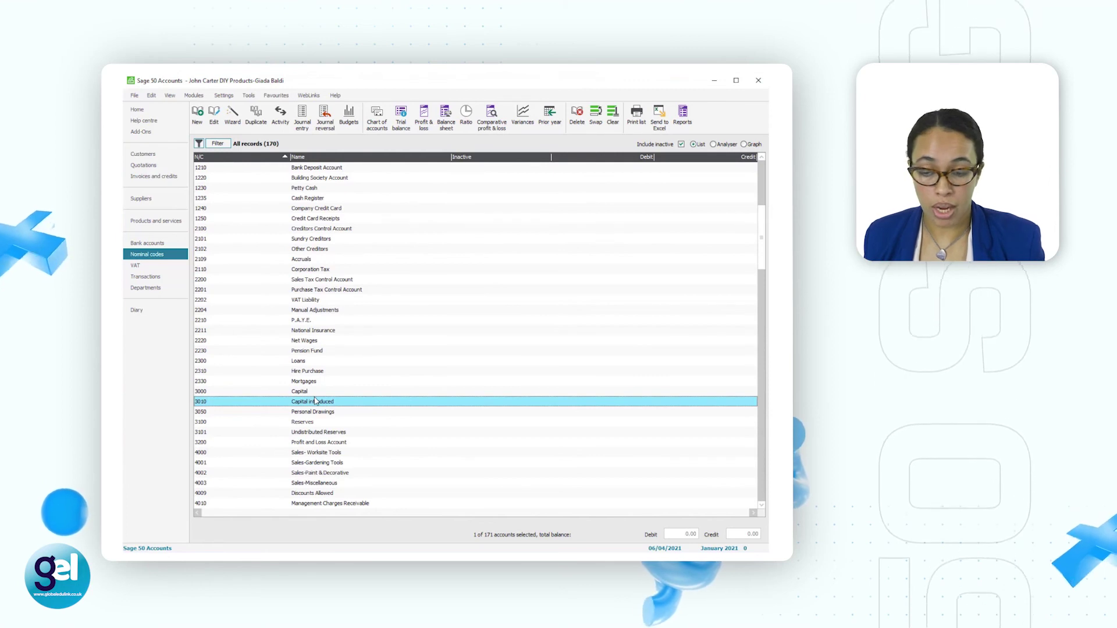
click(761, 506)
click(762, 507)
click(761, 507)
click(761, 507)
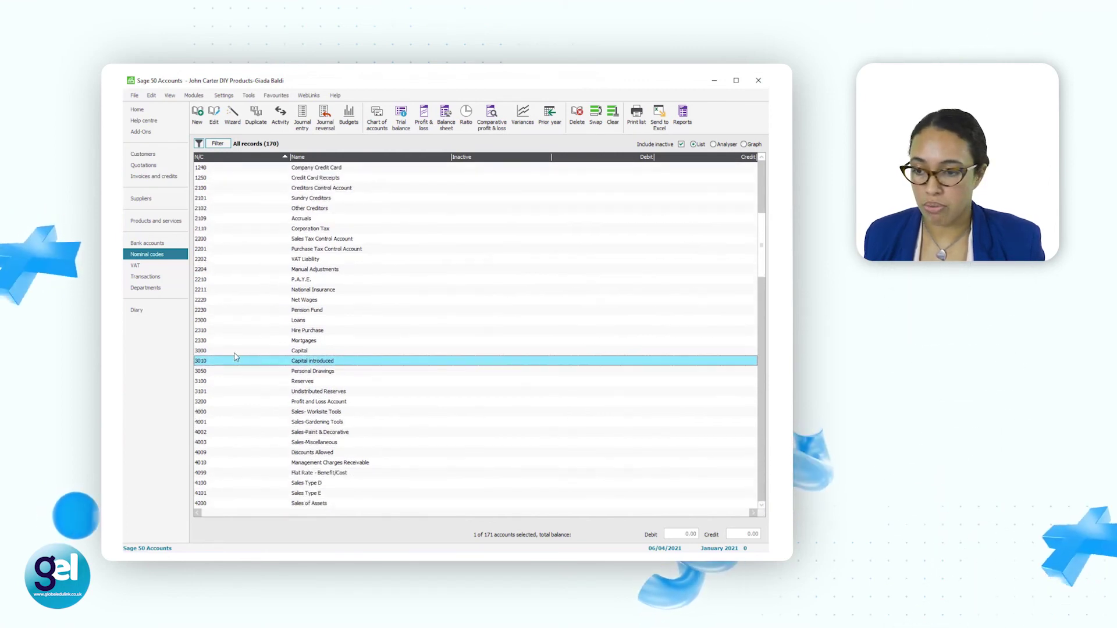
click(308, 372)
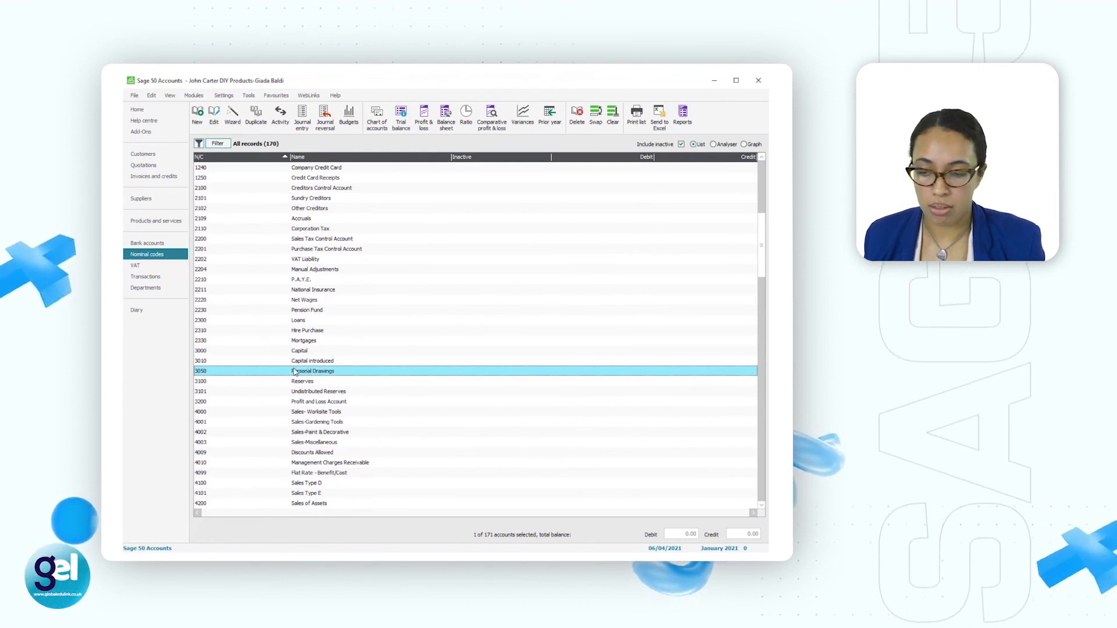
Check the sales accounts from code 4000 to 4003 and the Discounts Allowed account in the nominal codes list
click(761, 507)
click(762, 506)
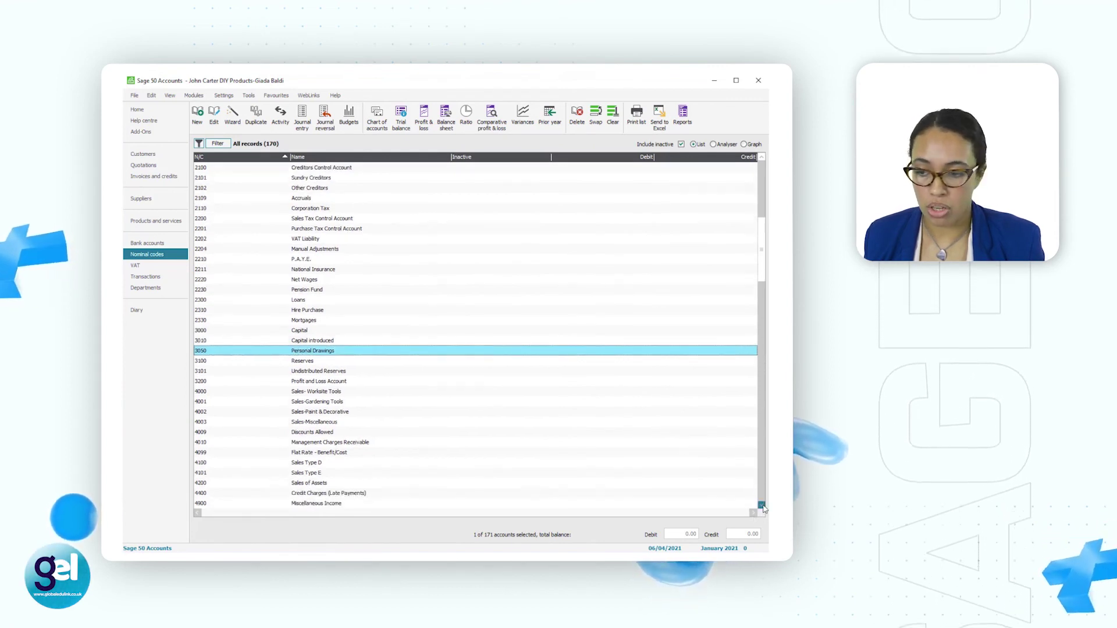
click(762, 506)
click(325, 383)
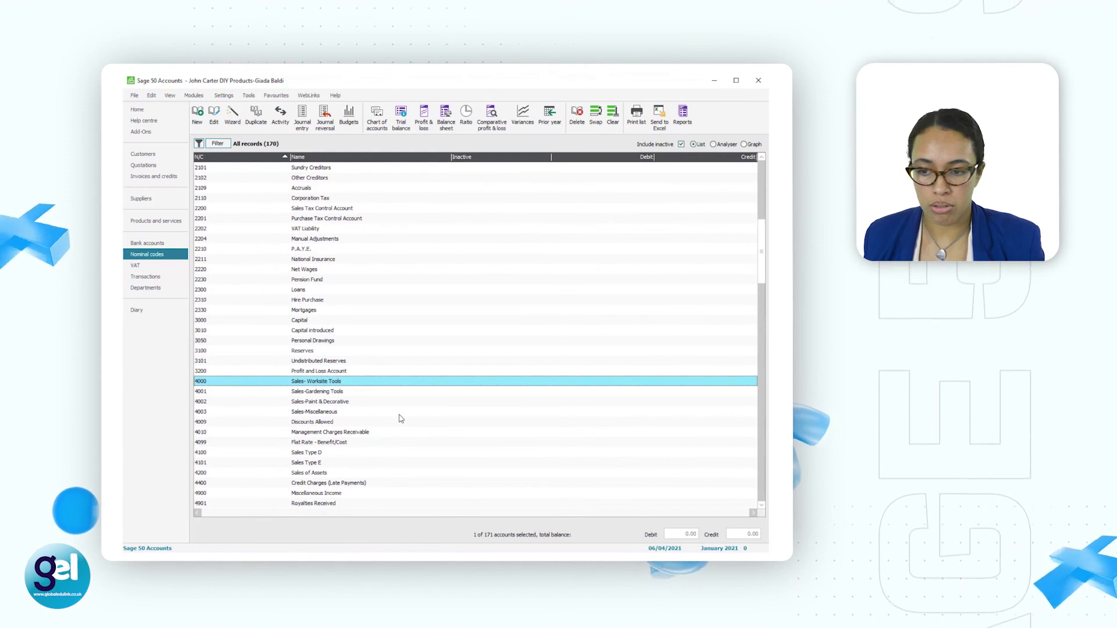
click(347, 394)
click(347, 404)
click(343, 413)
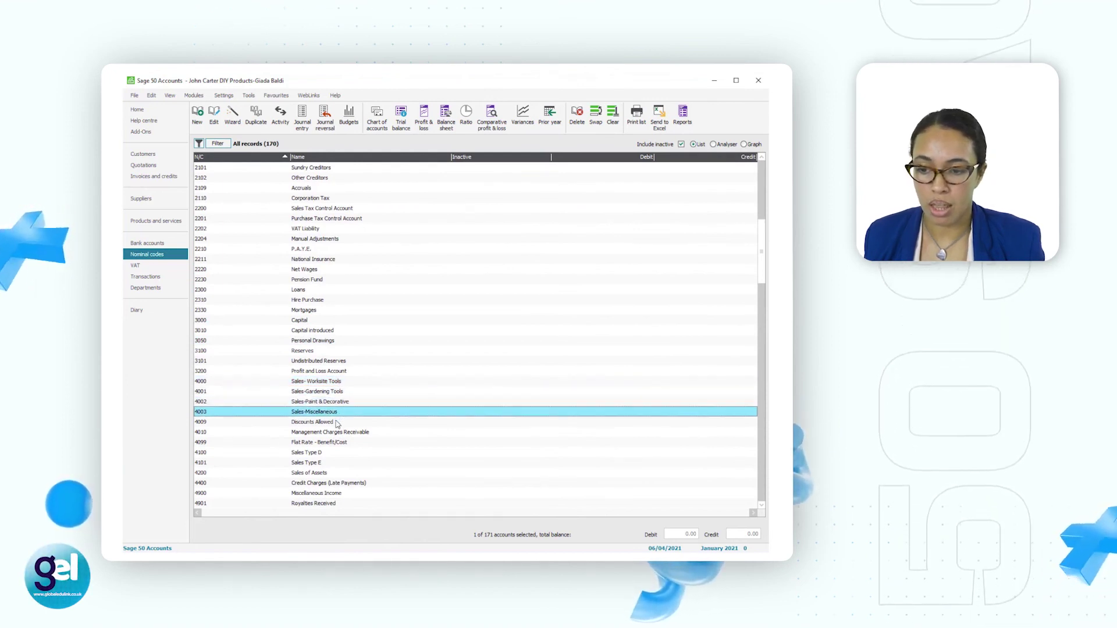
click(337, 422)
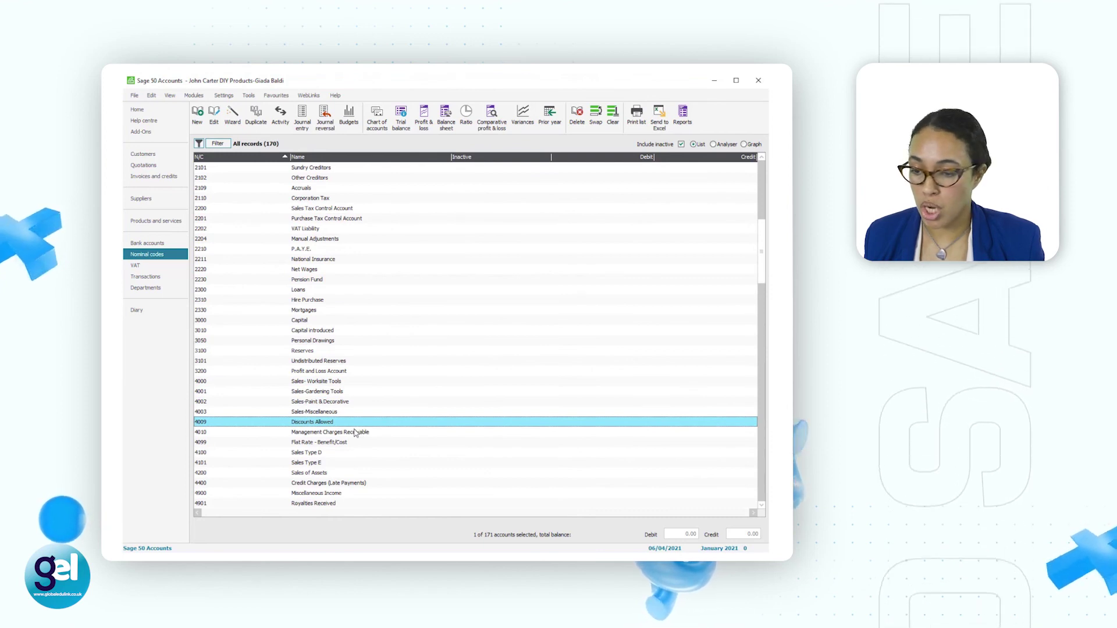
Open the nominal record for code 4001, Sales-Gardening Tools, to view its details, and close it without changes
click(357, 413)
click(344, 403)
click(349, 393)
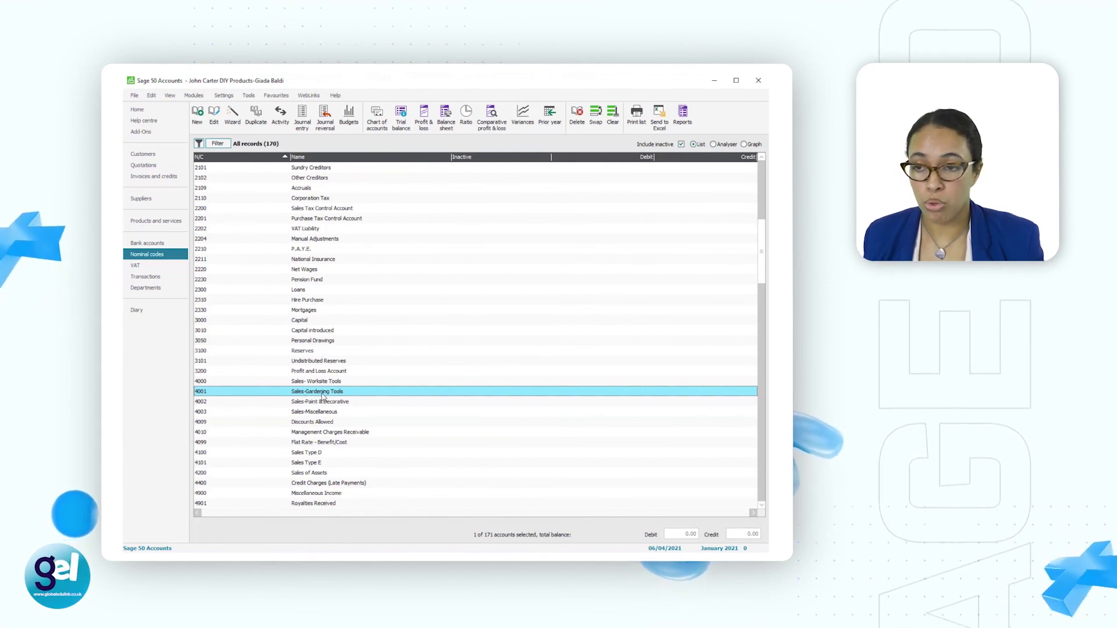
click(214, 116)
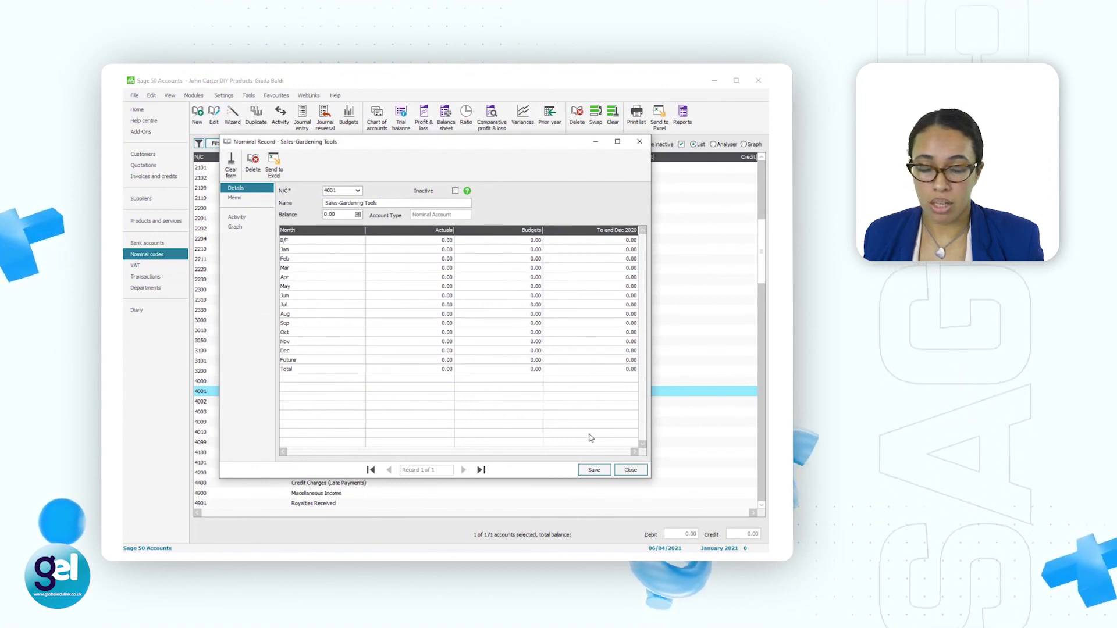
click(639, 141)
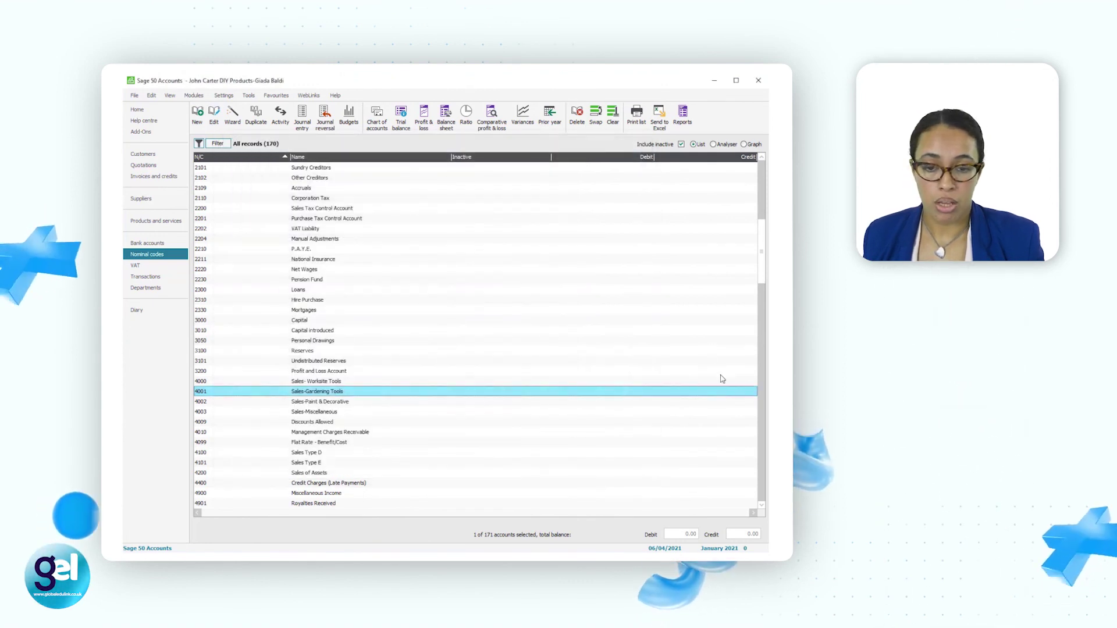